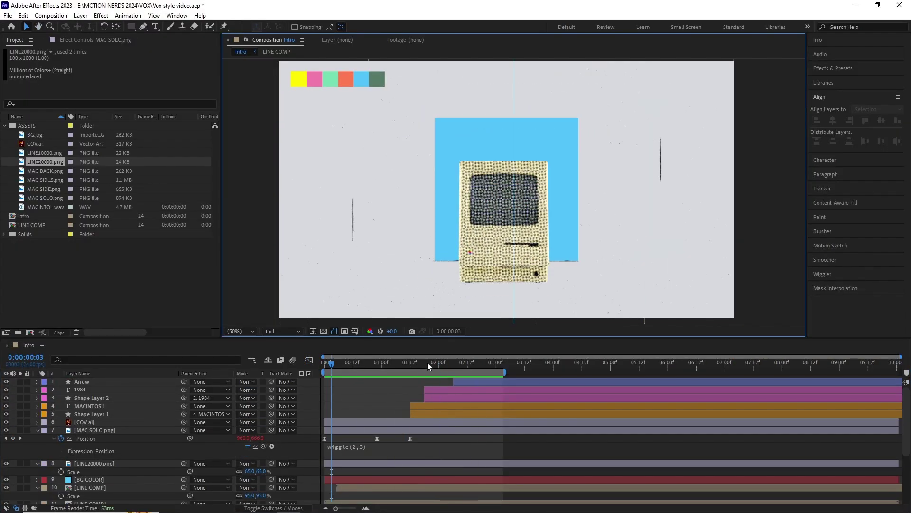
Play back the finished Intro animation from its start
drag(428, 364, 439, 364)
drag(459, 381, 324, 365)
key(space)
drag(505, 373, 540, 372)
click(101, 15)
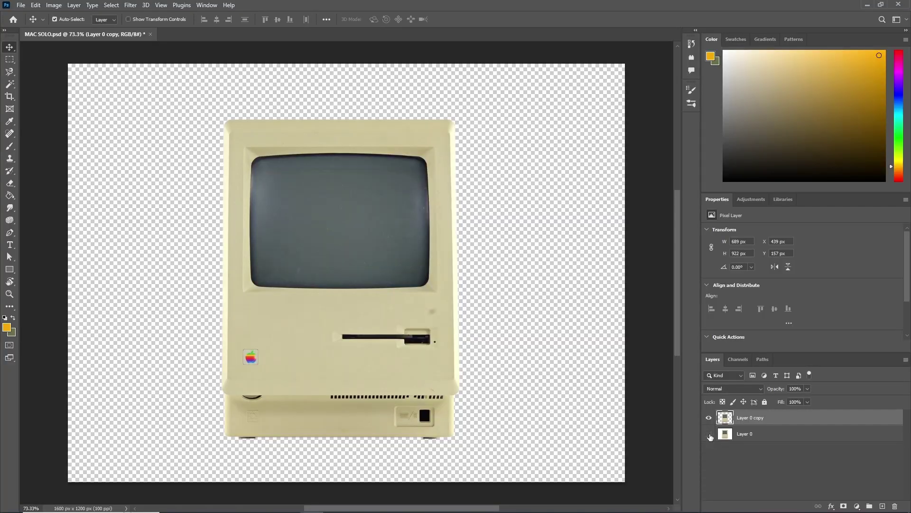
Apply the Color Halftone filter to the Layer 0 copy of the computer
click(131, 6)
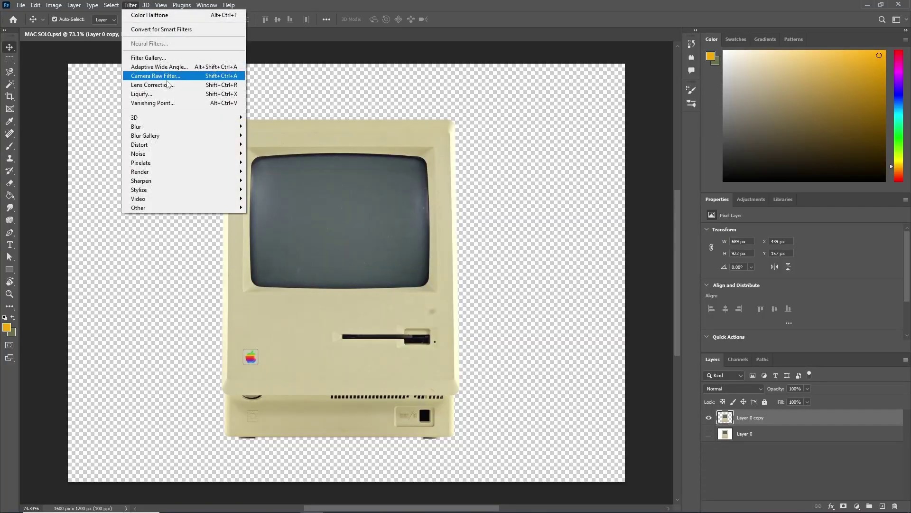
click(253, 164)
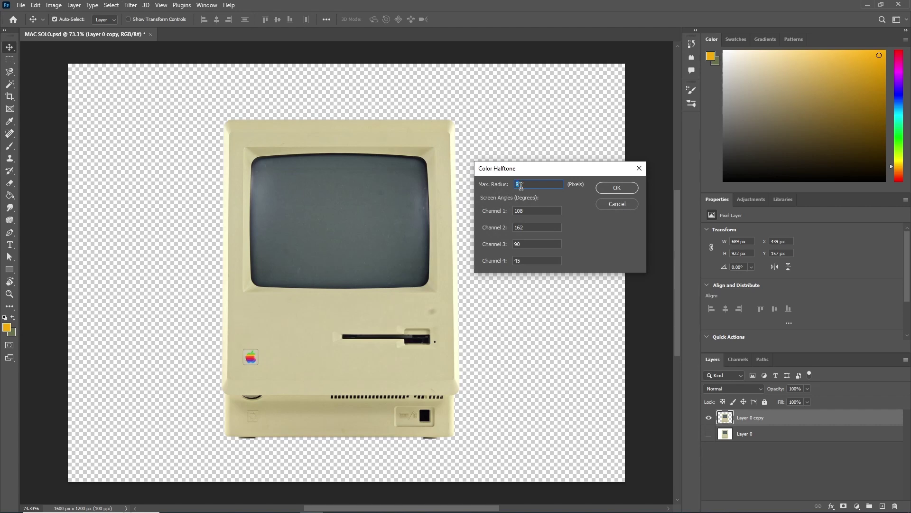
click(617, 188)
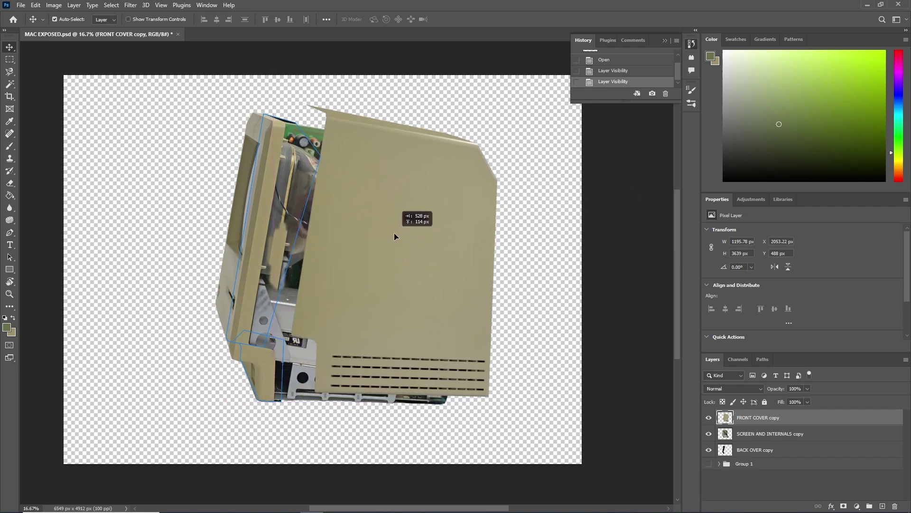
Inspect the separated front cover, internals and back cover layers by hiding and shifting them, restoring each one
drag(395, 236, 473, 266)
key(ctrl+z)
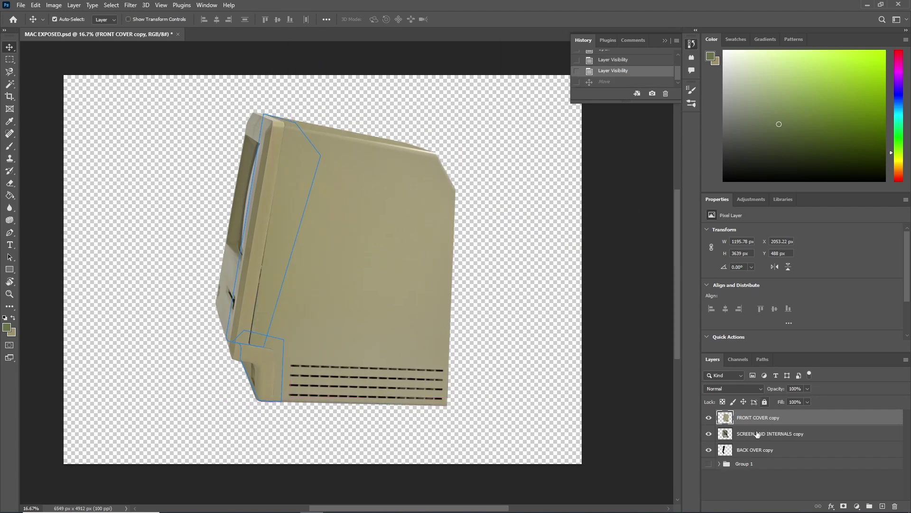
click(709, 417)
click(708, 433)
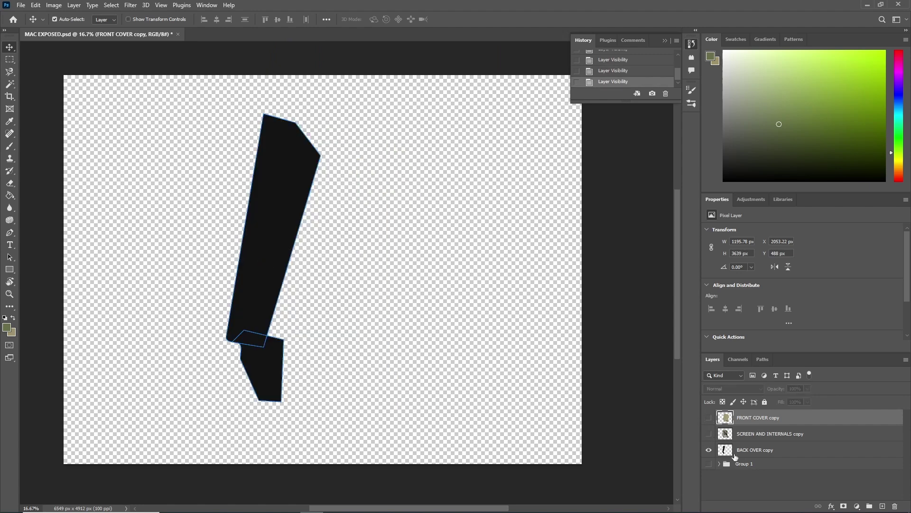
click(737, 457)
drag(291, 228, 330, 224)
key(ctrl+z)
click(709, 433)
click(709, 418)
Try the Color Halftone filter on the FRONT COVER copy layer with its existing radius, inspect the dots and undo it
click(759, 418)
click(130, 5)
mouse_move(190, 163)
click(271, 161)
key(Return)
scroll(427, 189, up, 6)
scroll(365, 201, down, 3)
key(ctrl+z)
Apply the Color Halftone filter to the FRONT COVER copy layer with a maximum radius of 15 pixels
click(131, 6)
click(271, 161)
text(15)
click(616, 189)
scroll(296, 165, up, 3)
Hide the front cover and apply the same Color Halftone filter to the SCREEN AND INTERNALS copy layer
click(761, 434)
click(708, 418)
click(131, 5)
click(271, 162)
click(616, 189)
Hide the internals and apply the same Color Halftone filter to the BACK OVER copy layer
click(708, 434)
click(759, 449)
click(131, 5)
click(264, 160)
key(Return)
scroll(356, 250, down, 4)
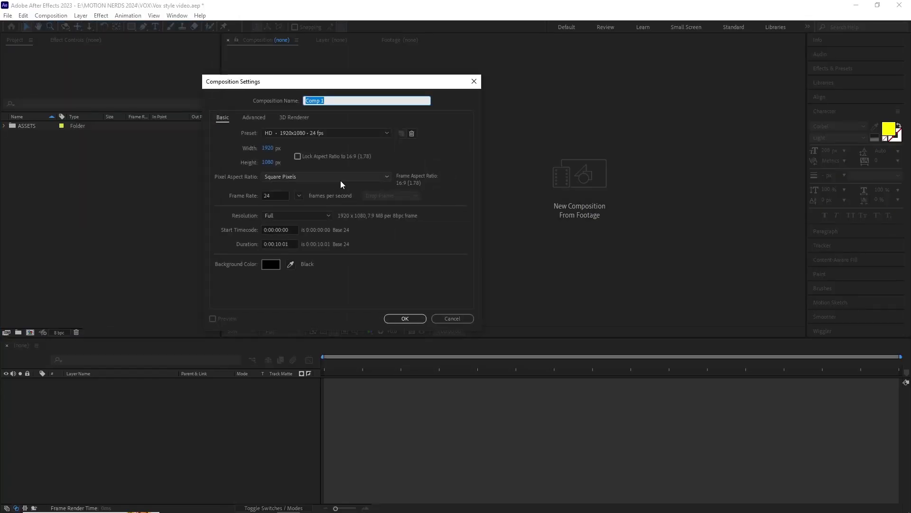
Create a composition named Intro and place BG.jpg from the ASSETS folder in it
text(Intro)
key(Return)
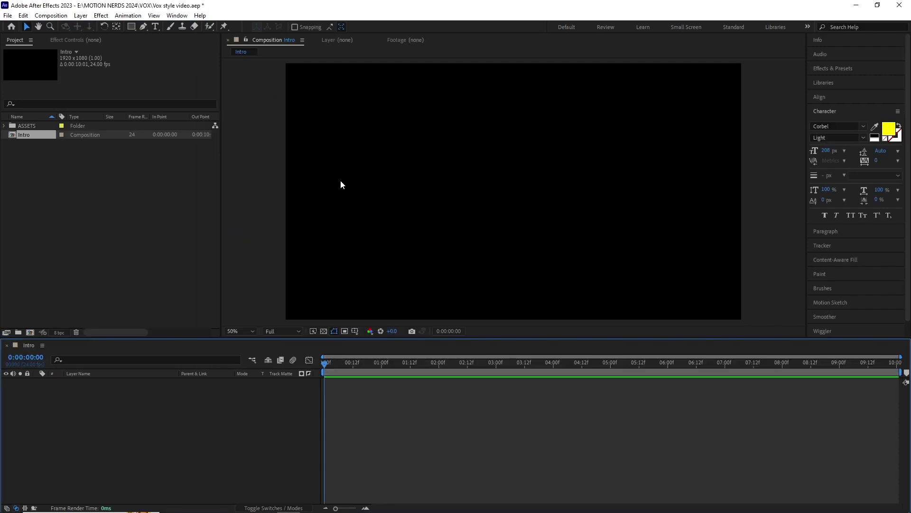
click(4, 126)
drag(37, 136, 85, 403)
drag(485, 234, 415, 239)
Add a Curves effect to BG.jpg and lower the white end of the RGB curve to tone the background to light grey
click(95, 17)
mouse_move(198, 126)
click(259, 312)
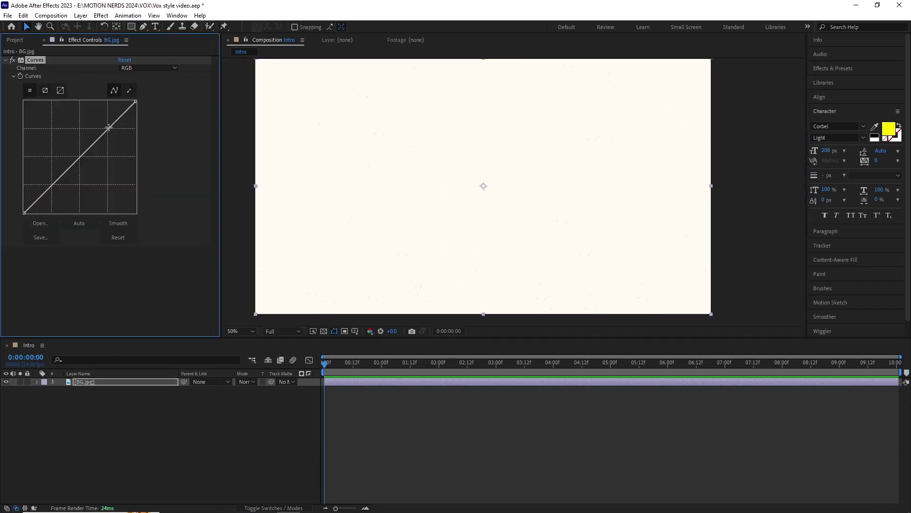
drag(135, 101, 137, 117)
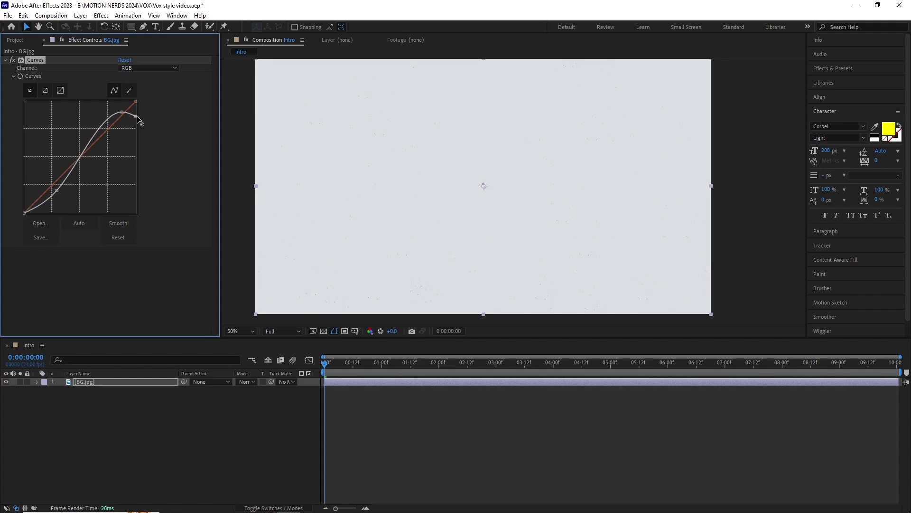
Add the LINE10000.png line texture to the Intro composition above the background
click(14, 40)
drag(406, 199, 401, 197)
drag(44, 153, 89, 383)
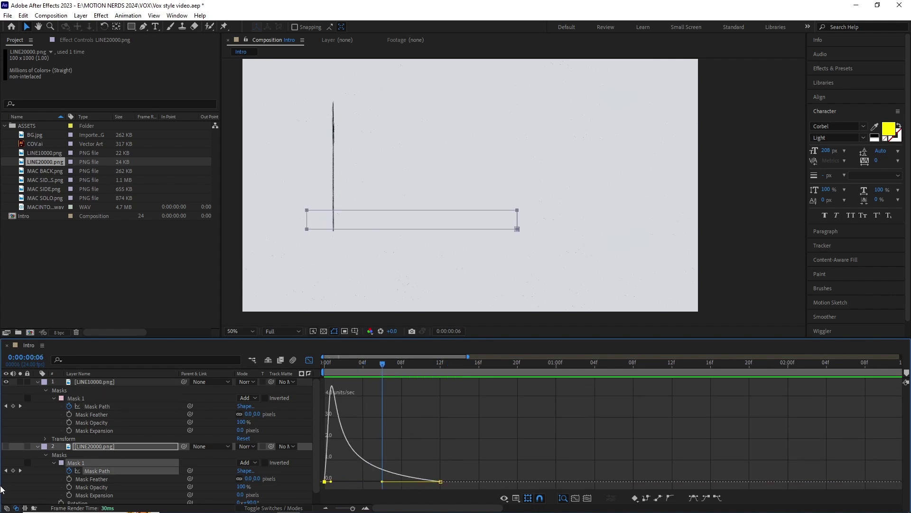
Delay the LINE20000.png layer so the horizontal line starts drawing after the vertical one, and check the timing
click(309, 360)
drag(355, 446, 403, 445)
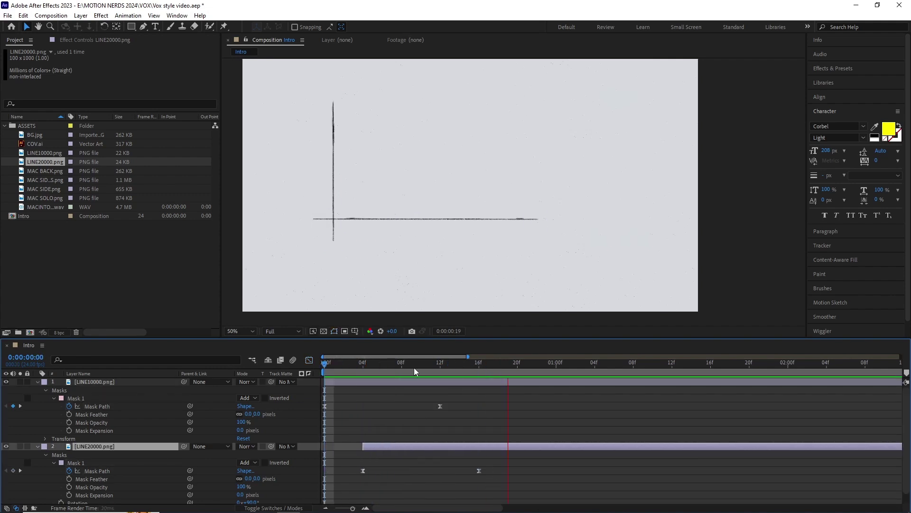
drag(335, 374, 361, 380)
drag(360, 379, 344, 377)
drag(346, 370, 338, 369)
drag(367, 406, 382, 406)
Pre-compose the LINE10000.png and LINE20000.png layers as LINE COMP and check the line animation
shift+click(94, 381)
click(37, 382)
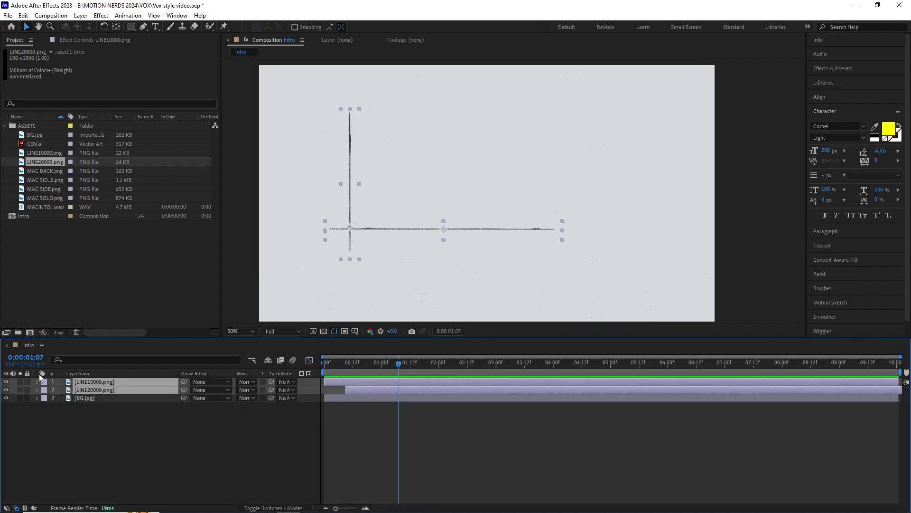
click(81, 15)
click(97, 311)
text(LINE COMP)
key(Return)
click(339, 365)
drag(338, 366, 387, 371)
Add the MACINTOSH VO.wav voice-over beneath the background layer and reveal its audio waveform
drag(33, 207, 67, 426)
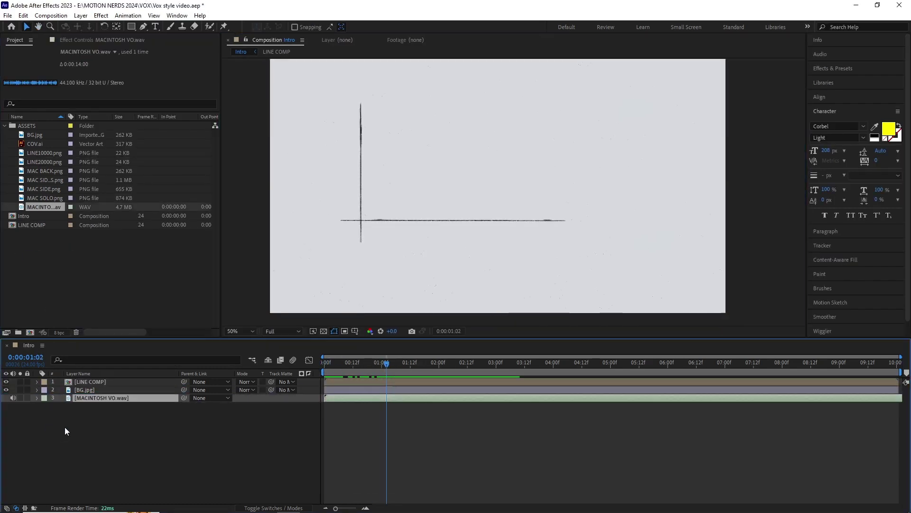
key(l)
key(l)
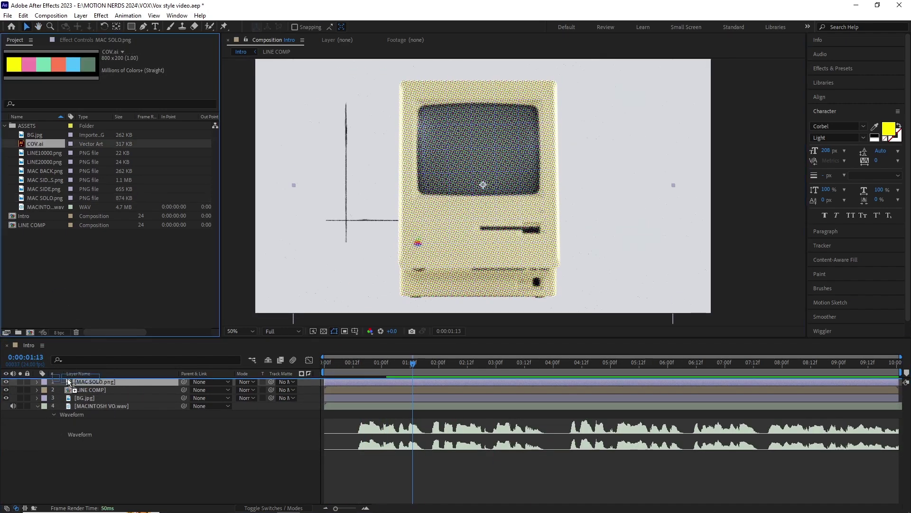
Add the COV.ai colour palette as the top layer, scaled to 53%, in the frame's upper-left corner
drag(35, 143, 361, 125)
scroll(432, 206, up, 2)
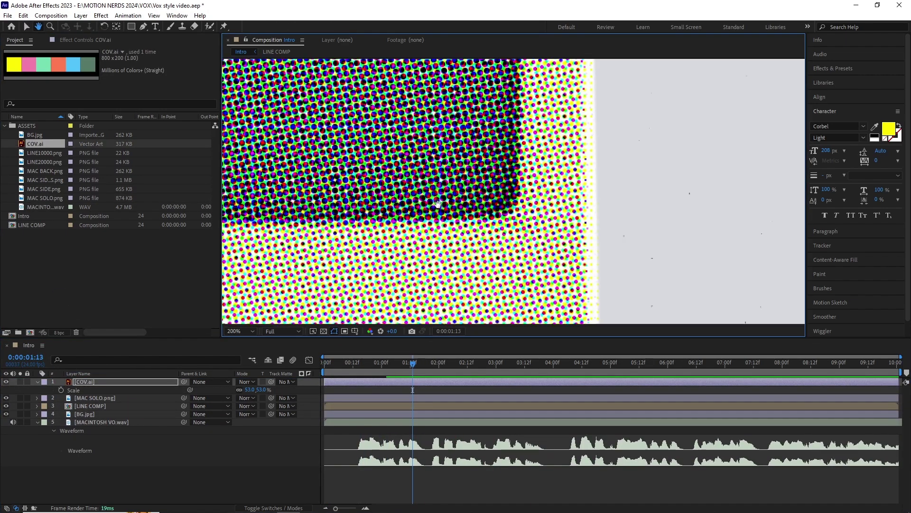
scroll(432, 206, down, 2)
drag(413, 364, 429, 364)
Toggle the title/action-safe guides and move the crossing lines toward the frame's lower-left corner
key(apostrophe)
click(392, 195)
drag(393, 195, 387, 263)
drag(386, 263, 355, 273)
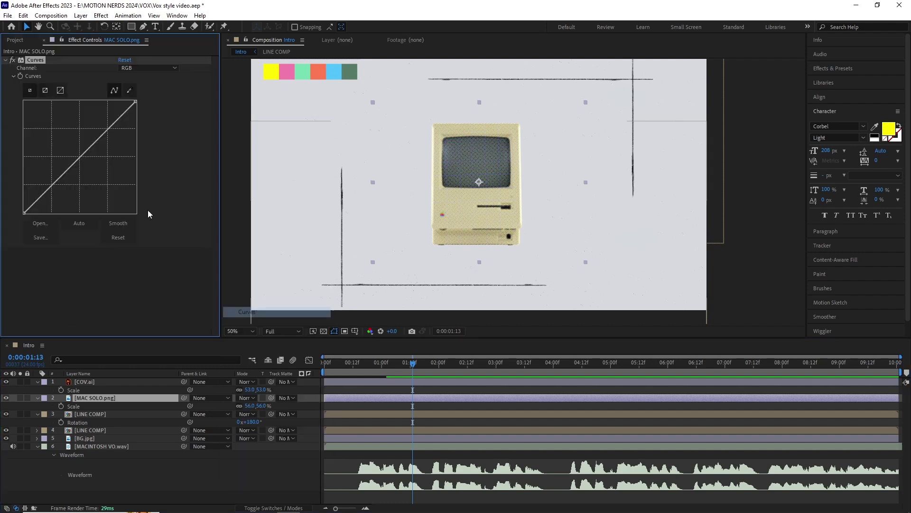
Shape the RGB curve on MAC SOLO.png into a gentle S for more contrast, and compare it with the original
drag(105, 131, 104, 126)
mouse_move(59, 178)
mouse_down()
mouse_move(59, 195)
mouse_move(56, 187)
mouse_up()
click(12, 60)
drag(434, 200, 426, 199)
click(38, 398)
click(38, 406)
drag(346, 365, 341, 368)
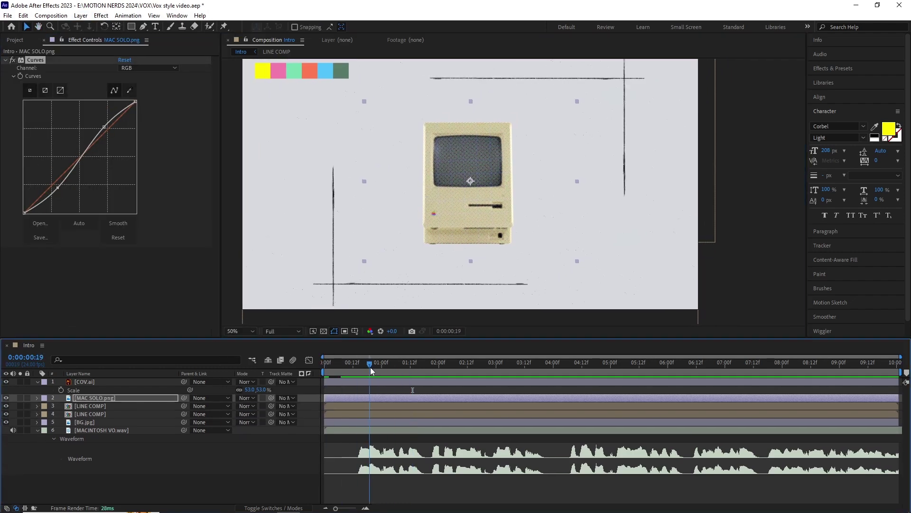
Create a light blue square solid named BG COLOR directly beneath the MAC SOLO.png layer
click(181, 414)
key(p)
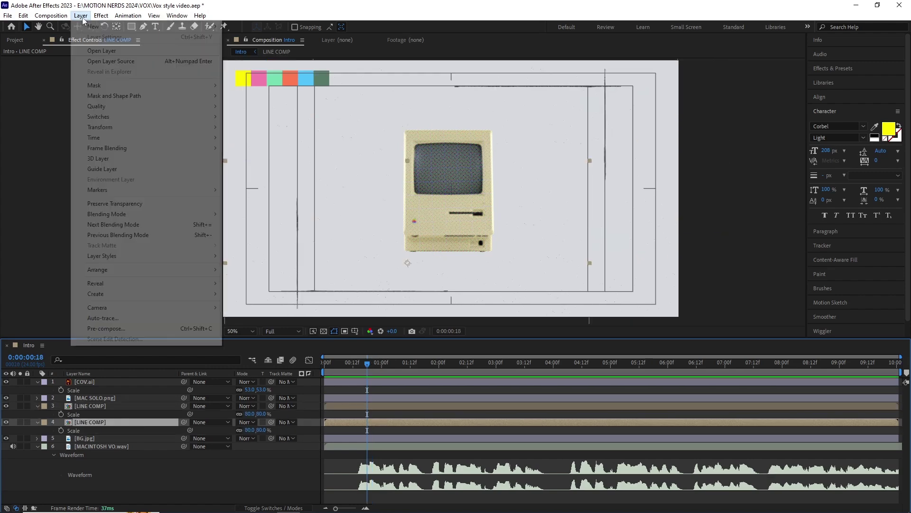
click(156, 262)
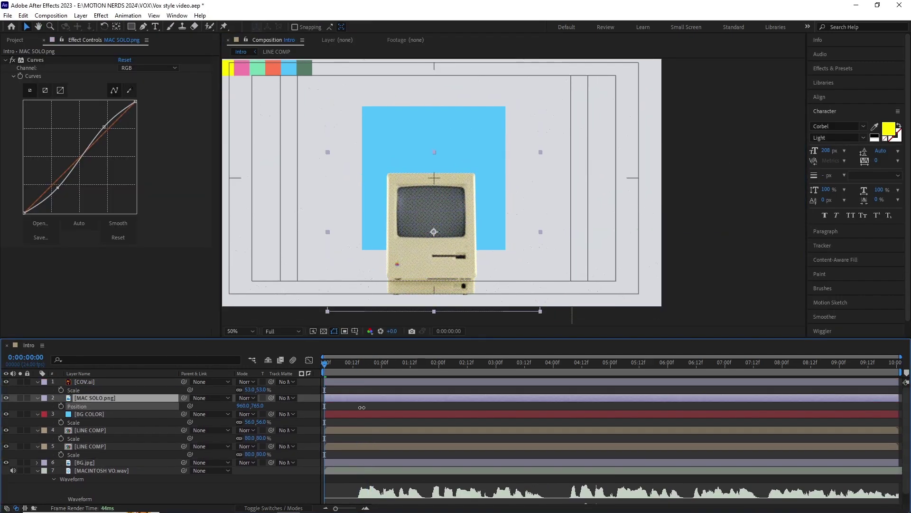
Animate MAC SOLO.png rising from below by resetting its position to 960, 540 at 0:00:00:22
drag(376, 375, 367, 374)
right_click(96, 407)
click(113, 348)
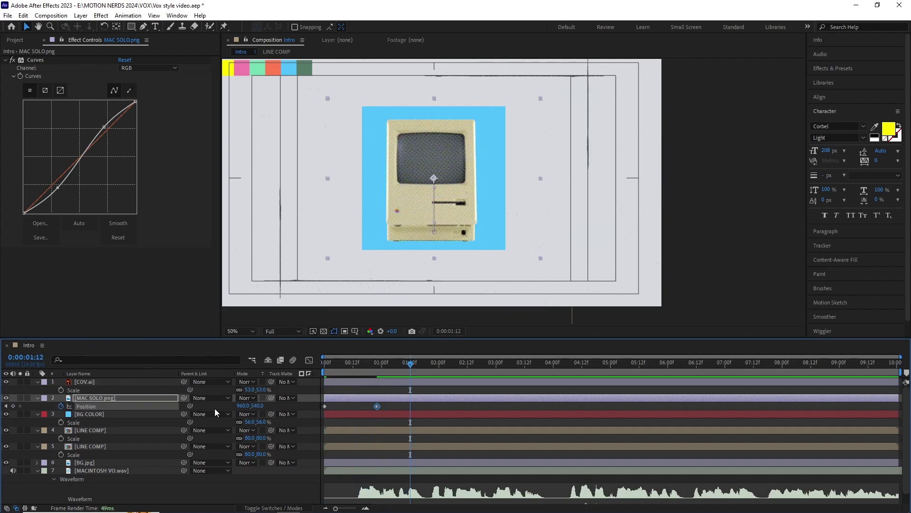
Keyframe the X position of MAC SOLO.png at 1226 on 0:00:01:12 and apply Easy Ease to its position keyframes
drag(241, 406, 373, 406)
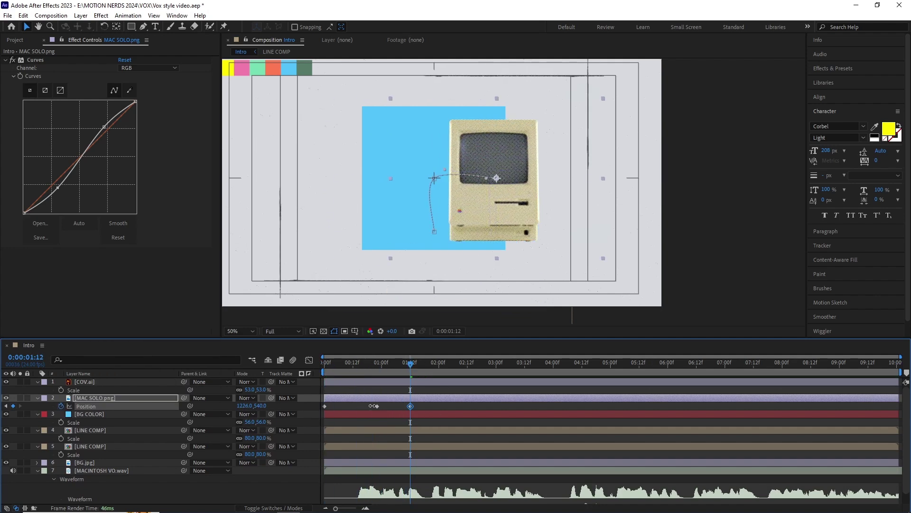
drag(410, 364, 377, 369)
drag(419, 403, 321, 423)
key(F9)
Show the rulers and place a vertical guide at the horizontal centre of the composition
key(ctrl+r)
scroll(379, 214, up, 1)
drag(361, 200, 401, 220)
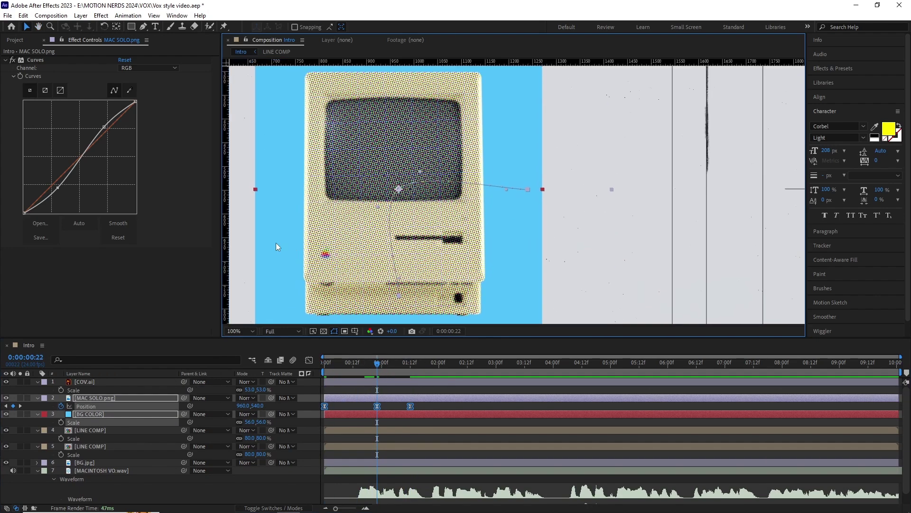
scroll(394, 228, up, 2)
drag(225, 242, 706, 240)
scroll(503, 204, down, 2)
drag(451, 203, 471, 209)
scroll(471, 237, up, 2)
drag(471, 266, 444, 290)
scroll(462, 209, down, 1)
Add a Fill effect to MAC SOLO.png and set its colour to dark grey
click(100, 400)
scroll(457, 235, up, 1)
scroll(454, 227, down, 1)
click(97, 398)
click(101, 16)
mouse_move(131, 155)
click(248, 311)
click(122, 276)
click(122, 243)
click(336, 154)
Align the computer's middle position keyframe to the centre guide at X 959 and adjust its motion-path handles
scroll(455, 237, up, 1)
drag(486, 254, 502, 150)
scroll(510, 150, up, 1)
drag(475, 109, 522, 285)
drag(433, 189, 429, 189)
drag(435, 303, 449, 71)
scroll(455, 266, down, 1)
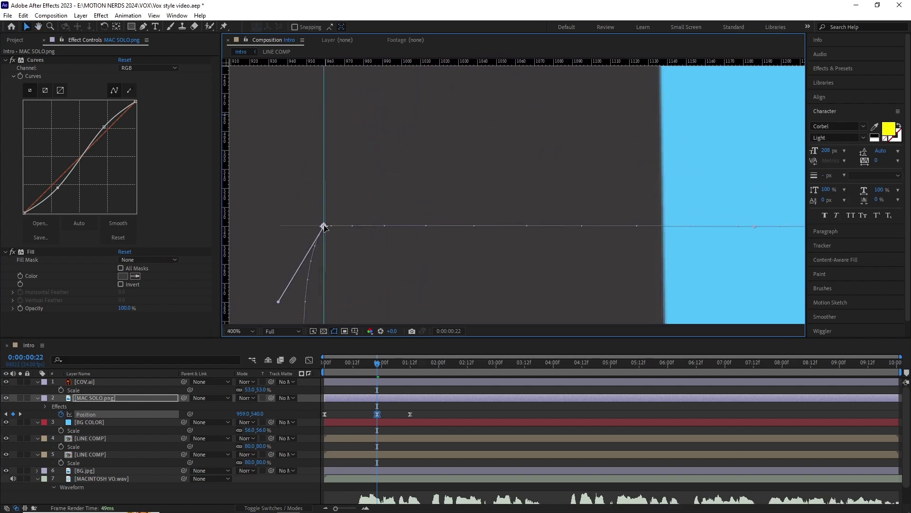
scroll(323, 226, up, 2)
scroll(409, 216, down, 5)
Turn off the Fill effect on MAC SOLO.png and play back the computer's movement
click(13, 252)
drag(376, 364, 348, 366)
key(space)
key(space)
key(space)
key(space)
key(space)
Open the speed graph for the MAC SOLO.png position and reshape the rise to start fast and settle slowly
click(309, 360)
drag(386, 489, 367, 477)
drag(368, 481, 349, 481)
mouse_move(339, 474)
mouse_down()
mouse_move(314, 491)
mouse_move(326, 482)
mouse_up()
Shorten the first position keyframe's ease handle for a sharper start to the rise, and preview it
drag(349, 364, 372, 368)
key(equal)
key(equal)
key(equal)
key(equal)
key(equal)
key(minus)
drag(333, 481, 328, 481)
drag(502, 364, 318, 371)
key(space)
key(space)
Reshape the speed curve of the computer's sideways move to start slowly and accelerate toward the last keyframe
drag(562, 482, 595, 482)
drag(604, 481, 627, 482)
mouse_move(521, 364)
mouse_down()
mouse_move(316, 392)
mouse_move(627, 365)
mouse_up()
drag(660, 454, 639, 481)
Lengthen the outgoing ease at the middle position keyframe and fine-tune the curve where the two moves meet
drag(552, 461, 502, 486)
drag(352, 509, 350, 509)
drag(343, 374, 469, 437)
drag(505, 481, 521, 481)
drag(474, 481, 473, 480)
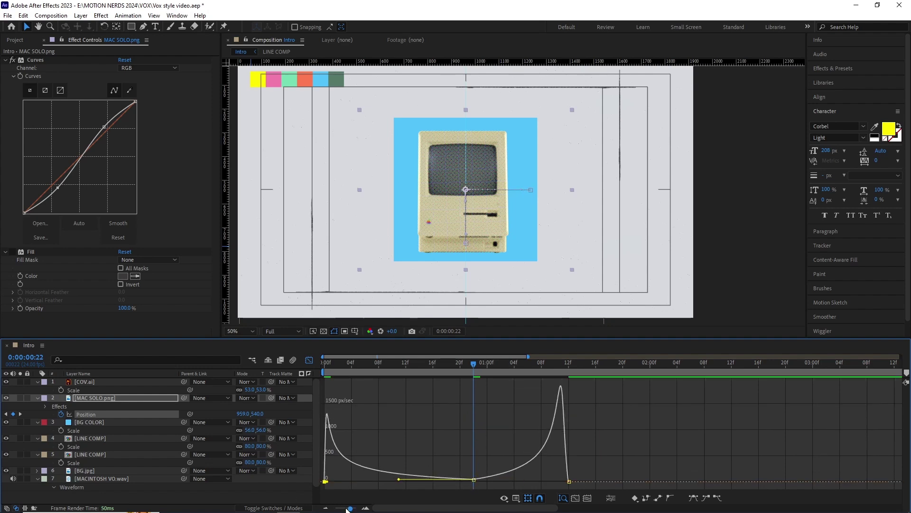
Preview the computer's rise and sideways move several times and close the graph editor
drag(348, 509, 346, 508)
drag(351, 365, 284, 369)
key(space)
key(space)
key(space)
key(space)
drag(350, 508, 343, 509)
drag(480, 365, 320, 368)
key(space)
key(space)
key(space)
key(space)
click(309, 360)
key(space)
key(space)
drag(429, 364, 324, 370)
key(space)
key(space)
click(38, 398)
click(37, 406)
click(37, 398)
Draw a rectangle about 648 px wide across the blue square, filled with the yellow palette swatch and without a stroke
click(131, 27)
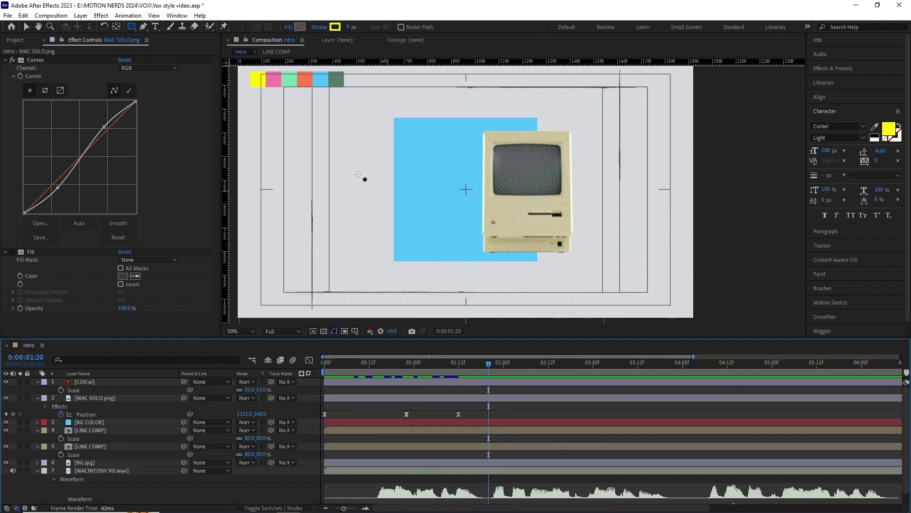
drag(358, 173, 466, 199)
click(299, 27)
click(310, 198)
click(258, 79)
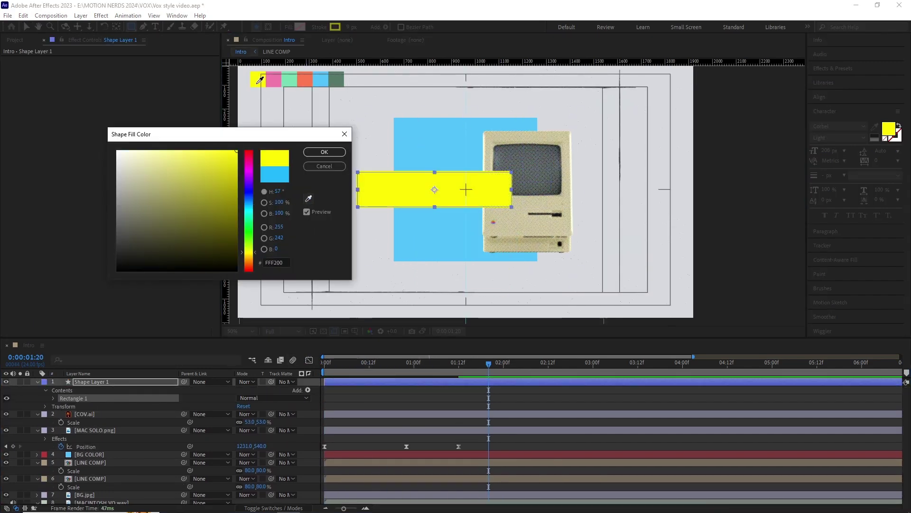
click(323, 151)
click(319, 27)
click(407, 219)
click(462, 288)
Add the text MACINTOSH in Corbel Regular and place it over the yellow rectangle
key(ctrl+alt+Home)
click(351, 146)
text(MACINTOSH)
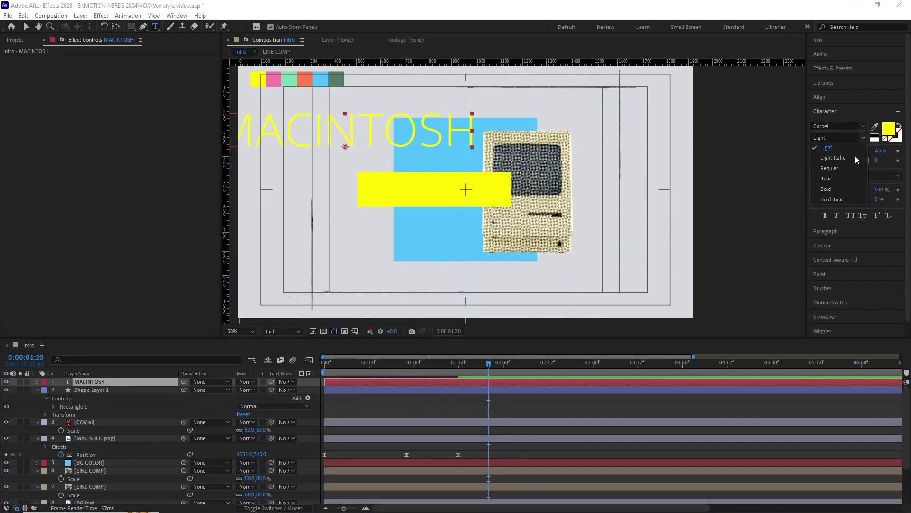
click(853, 168)
key(v)
drag(394, 138, 472, 190)
Colour the MACINTOSH text black and reduce its size to 119 px to fit the rectangle
click(888, 129)
click(115, 266)
click(327, 146)
drag(827, 151, 787, 156)
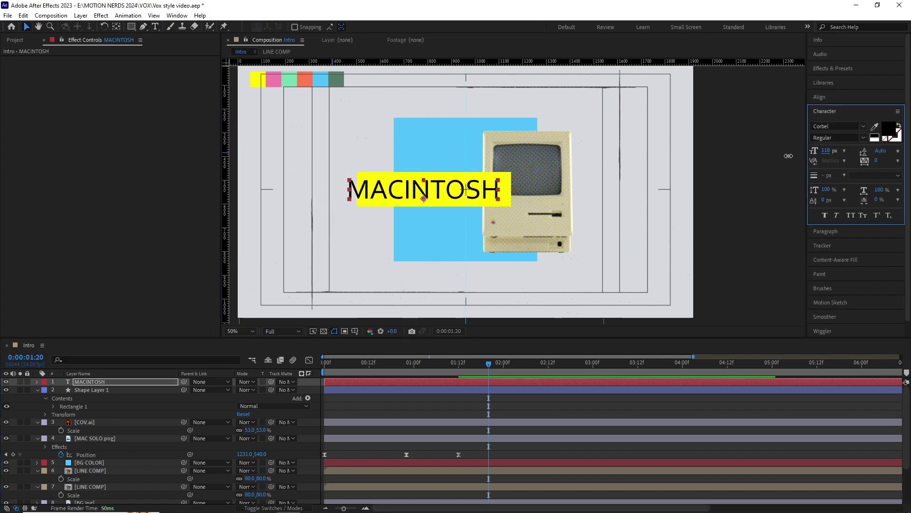
drag(447, 222, 462, 220)
Centre the MACINTOSH text and the yellow rectangle horizontally on each other
shift+click(102, 390)
click(820, 96)
click(832, 122)
scroll(451, 188, up, 2)
drag(403, 218, 547, 224)
Reduce the yellow rectangle's height to 110 px so it hugs the MACINTOSH text
click(91, 390)
click(53, 406)
click(61, 414)
drag(264, 422, 248, 422)
click(361, 427)
scroll(408, 210, down, 2)
click(91, 390)
scroll(421, 199, down, 1)
scroll(408, 210, up, 1)
Add a 0% opacity animator to the MACINTOSH text and keyframe its range selector offset at the start
click(90, 382)
click(37, 382)
click(308, 390)
mouse_move(364, 364)
mouse_down()
mouse_move(324, 364)
mouse_move(368, 364)
mouse_up()
click(338, 263)
click(61, 431)
click(94, 456)
click(77, 454)
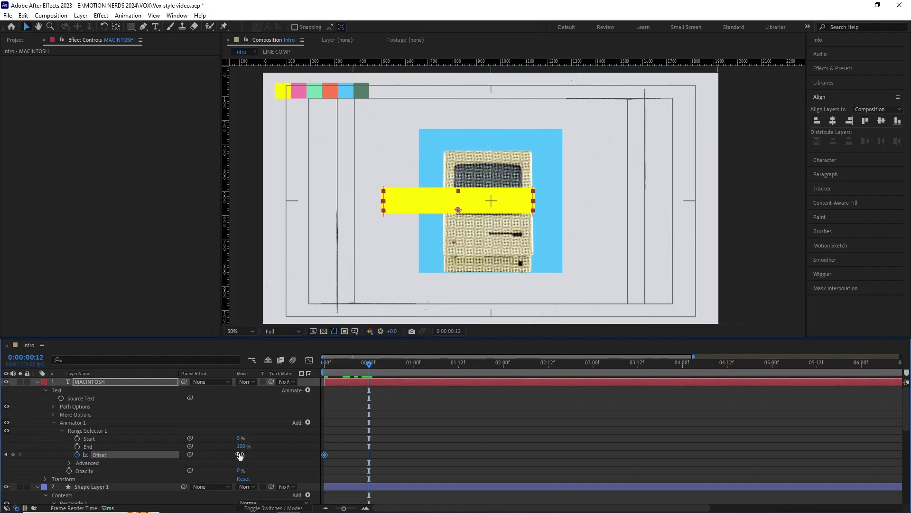
Animate the offset to 100% at 0:00:00:12, reshape its speed curve to start fast and settle slowly, and preview it
click(310, 360)
click(369, 481)
drag(354, 481, 346, 481)
drag(339, 482, 328, 481)
key(space)
key(space)
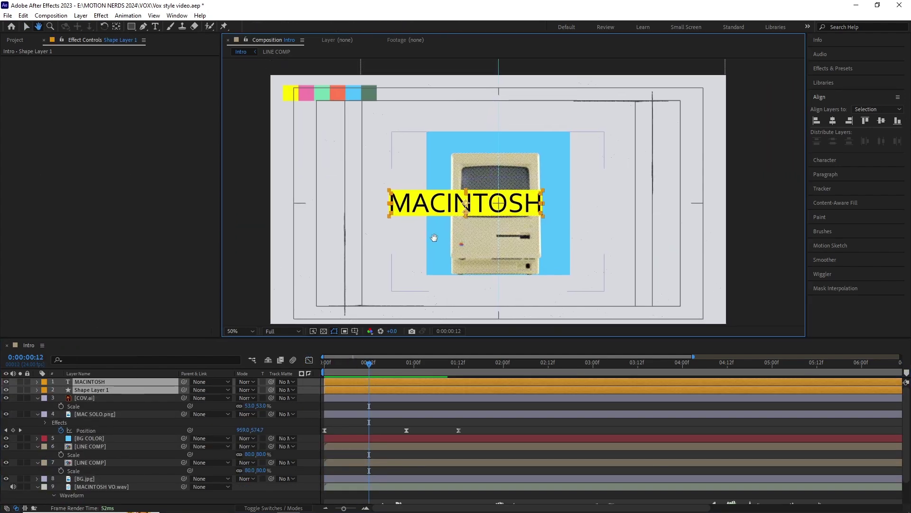
Parent Shape Layer 1 to the MACINTOSH text layer
click(125, 407)
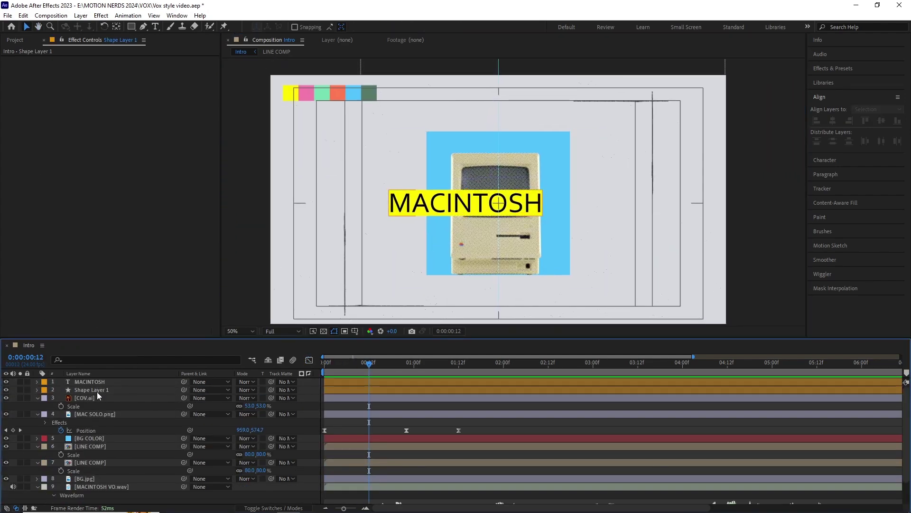
click(97, 390)
drag(184, 389, 97, 382)
Move the MACINTOSH title to the left of the computer's final position
click(97, 381)
drag(406, 368, 460, 379)
key(p)
drag(243, 389, 206, 390)
scroll(504, 197, down, 2)
scroll(510, 193, up, 5)
scroll(569, 203, down, 2)
scroll(461, 213, down, 1)
drag(417, 284, 400, 273)
Duplicate the MACINTOSH text and its rectangle, stack the copies above the originals, and move them down below the title
click(38, 382)
ctrl+click(92, 389)
key(ctrl+d)
drag(91, 397, 94, 386)
click(103, 383)
key(p)
drag(259, 389, 330, 390)
ctrl+click(91, 398)
Change the duplicated text to 1984 and set its font to Arial Bold
double_click(94, 381)
text(1984)
click(863, 127)
text(ar)
click(759, 197)
Narrow the yellow rectangle behind 1984 to about 269 px so it fits the shorter text
click(94, 398)
scroll(379, 219, up, 1)
drag(379, 218, 487, 198)
click(37, 398)
click(54, 414)
click(61, 422)
click(282, 438)
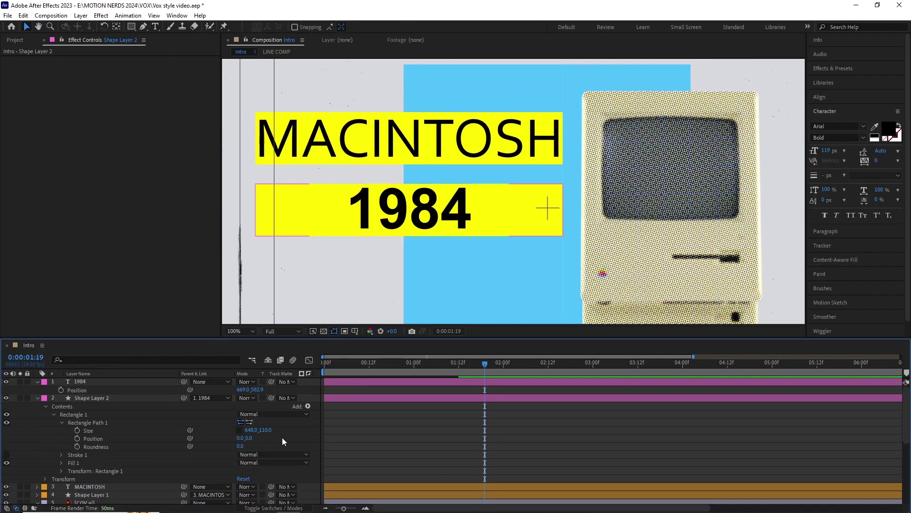
click(252, 429)
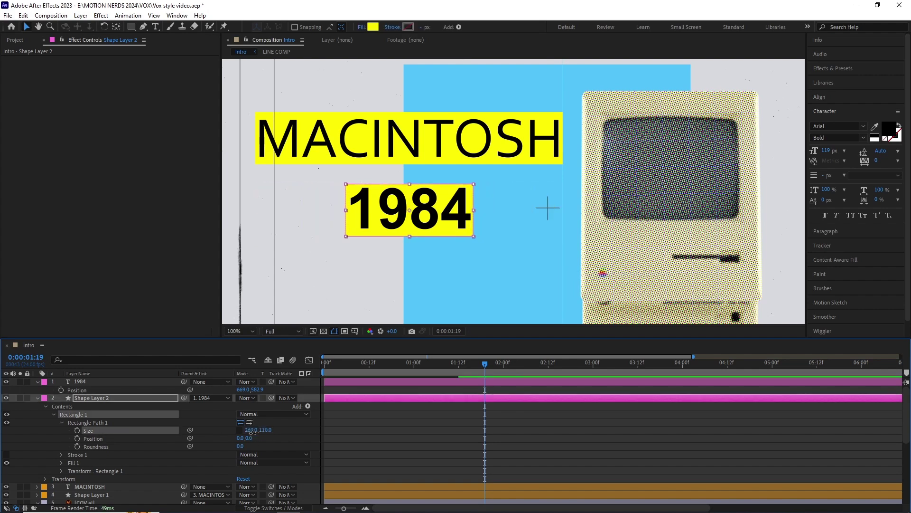
click(358, 412)
Centre 1984 on its rectangle, enlarged to 300 by 150 px, and move the pair right to line up with MACINTOSH's right edge
click(80, 382)
shift+click(92, 398)
click(819, 98)
click(833, 121)
click(881, 121)
click(358, 418)
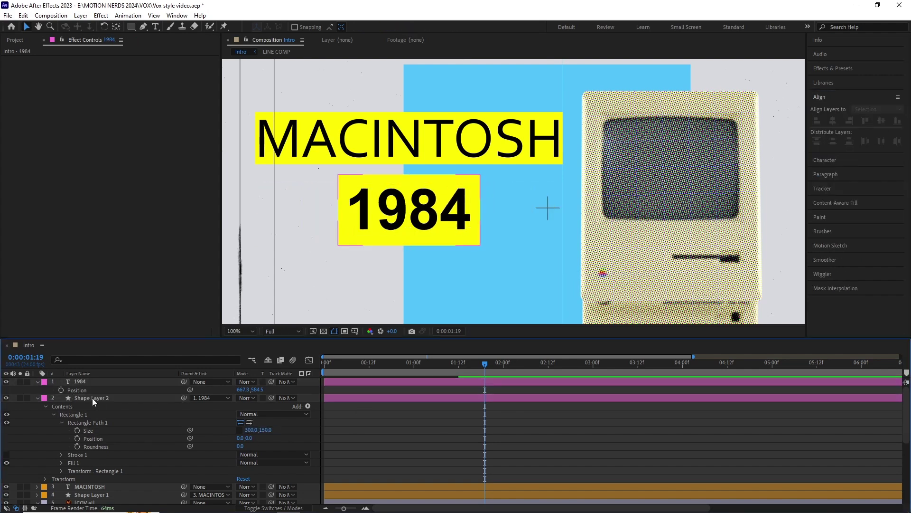
drag(243, 389, 333, 385)
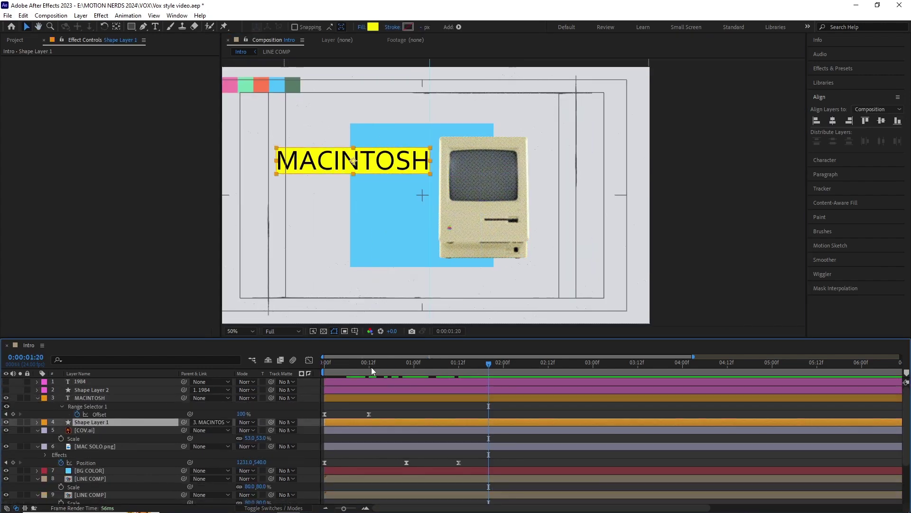
Apply a Linear Wipe effect with a 270° wipe angle to the rectangle behind MACINTOSH
click(368, 366)
click(101, 15)
mouse_move(126, 280)
click(272, 426)
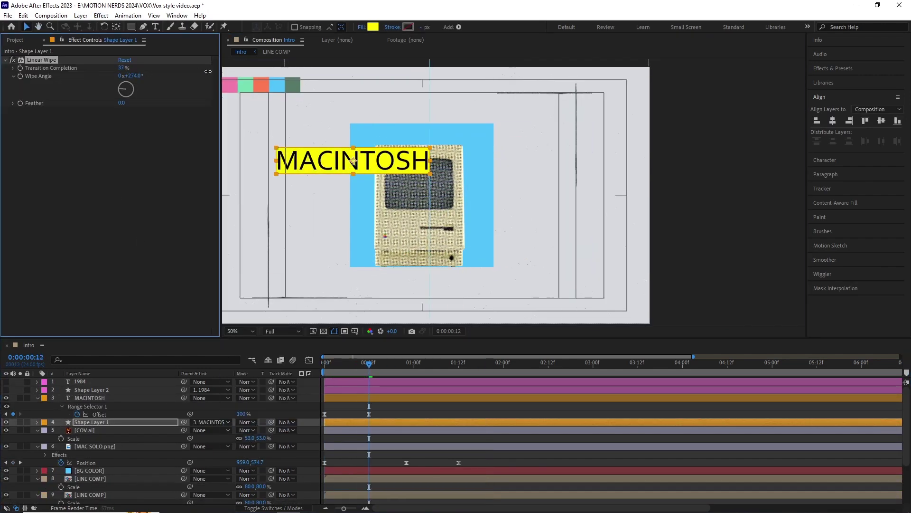
Keyframe the Linear Wipe's transition completion from the start to 6% at 0:00:00:12 so the rectangle wipes on
key(Home)
key(u)
click(368, 365)
drag(122, 68, 84, 71)
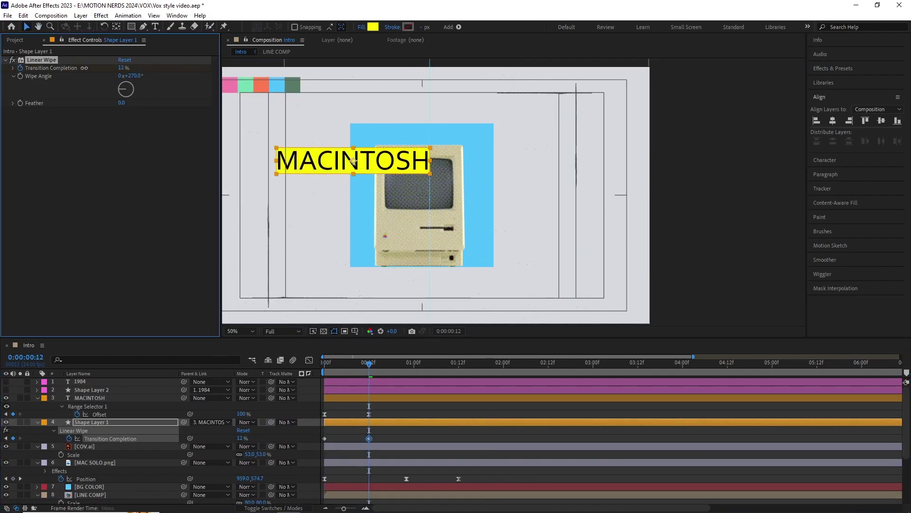
drag(369, 365, 324, 372)
drag(122, 68, 122, 71)
drag(328, 172, 414, 182)
drag(325, 365, 346, 365)
Apply Easy Ease to the wipe keyframes and reshape their speed curve to start fast and settle slowly
click(390, 446)
drag(383, 442, 319, 435)
key(F9)
click(309, 360)
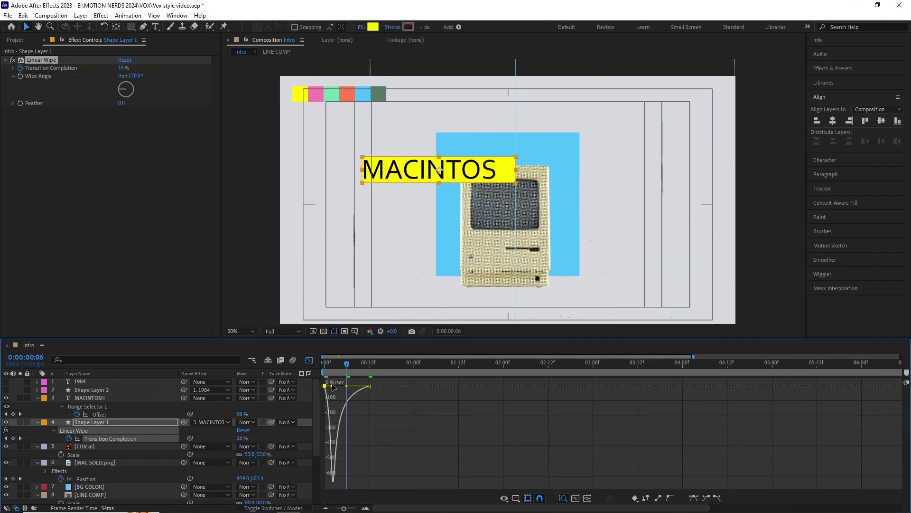
click(373, 373)
key(shift+F3)
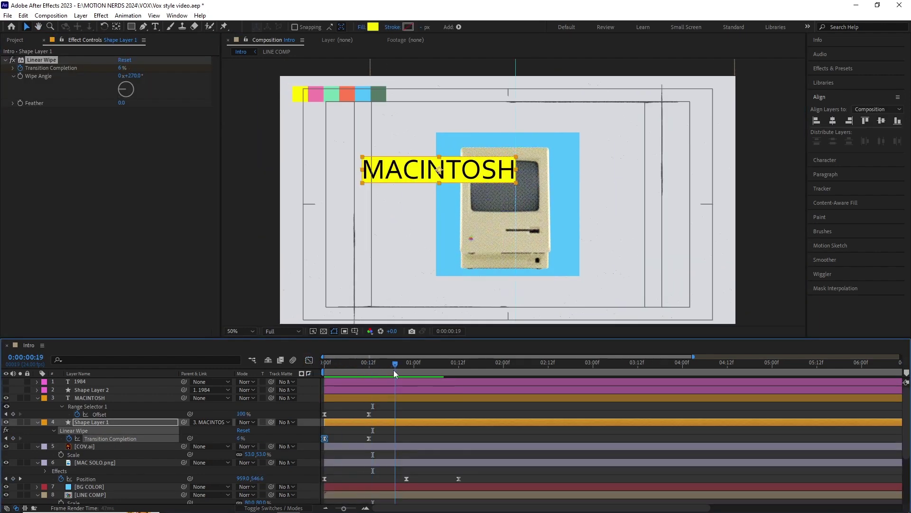
Shift the MACINTOSH text and Shape Layer 1 to start at 0:00:01:12 and preview the timing
shift+click(333, 398)
drag(398, 375, 436, 374)
key(bracketleft)
key(space)
key(bracketleft)
drag(436, 373, 459, 373)
key(bracketleft)
mouse_move(459, 372)
mouse_down()
mouse_move(448, 369)
mouse_move(478, 372)
mouse_move(450, 380)
mouse_up()
key(space)
key(space)
Show the 1984 text and its rectangle, and paste the animated Linear Wipe from Shape Layer 1 onto Shape Layer 2
click(84, 432)
click(6, 382)
click(79, 382)
key(u)
drag(386, 370, 324, 372)
click(6, 405)
click(81, 406)
key(ctrl+v)
drag(458, 373, 468, 373)
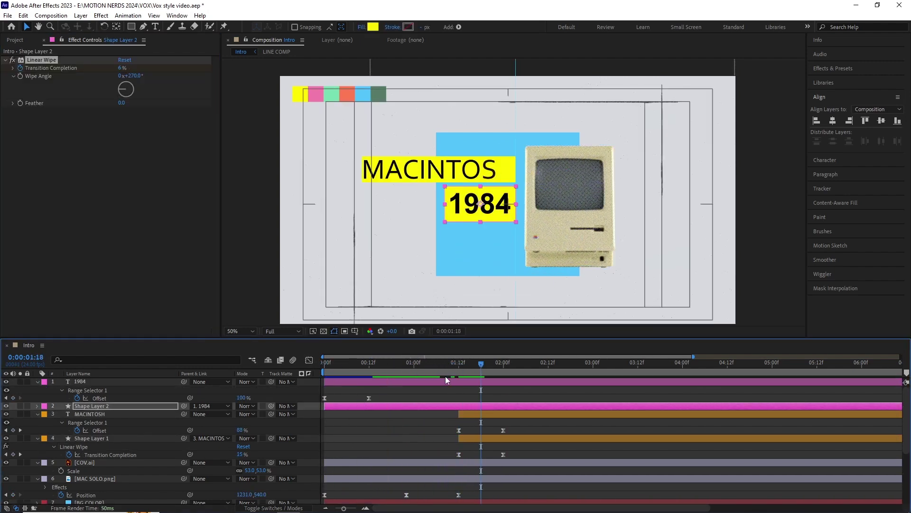
Shift the 1984 text and Shape Layer 2 to start at 0:00:01:18, check the timing and collapse their properties
shift+click(341, 383)
key(bracketleft)
click(38, 382)
click(403, 387)
drag(529, 373, 503, 371)
drag(508, 204, 486, 208)
click(38, 397)
click(38, 406)
drag(503, 373, 523, 372)
click(103, 382)
click(95, 398)
key(u)
key(u)
click(407, 408)
Create a shape layer named Arrow and draw an unfilled yellow 9 px curve below the 1984 title with the Pen tool
drag(424, 255, 488, 200)
click(80, 15)
click(252, 78)
key(Return)
click(289, 27)
click(442, 254)
scroll(546, 218, up, 1)
click(415, 208)
drag(450, 233, 464, 228)
click(335, 28)
click(333, 146)
Refine the arrow curve's path points and give its stroke round line caps
click(37, 382)
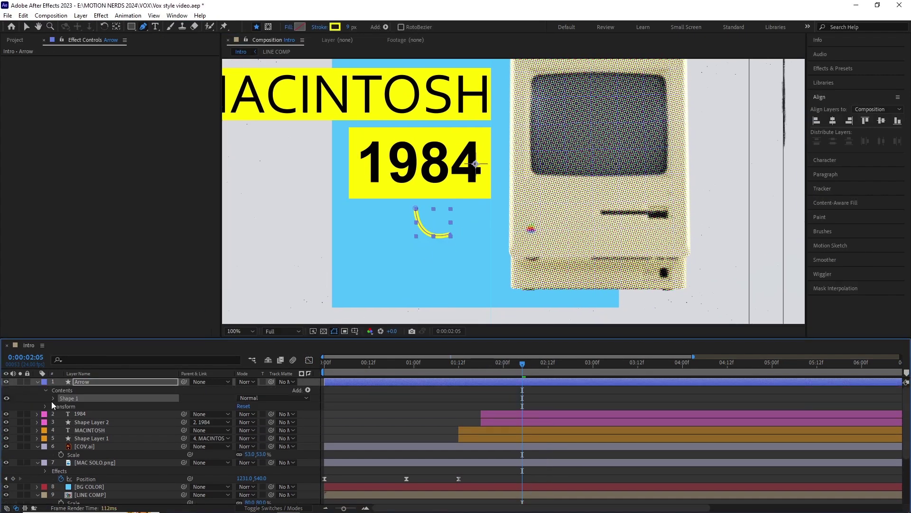
click(54, 398)
click(62, 406)
click(75, 406)
key(v)
drag(416, 208, 414, 205)
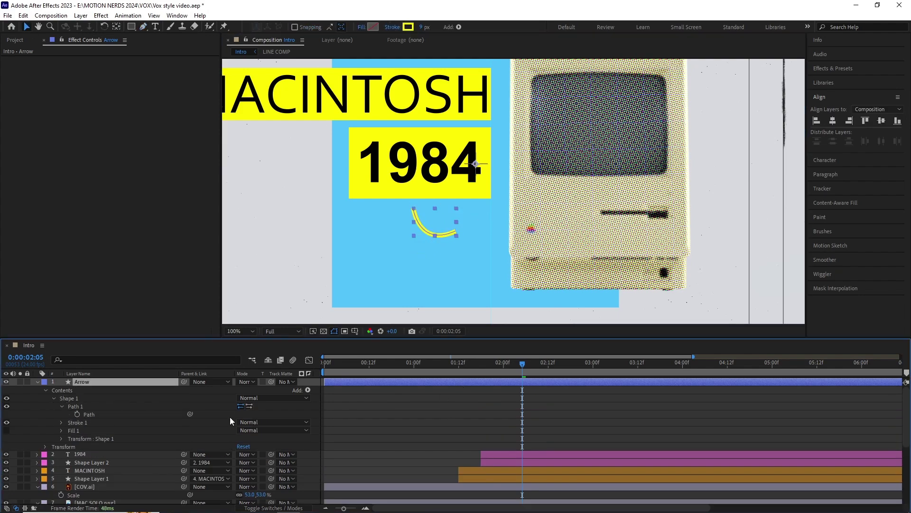
click(61, 423)
click(273, 461)
click(54, 398)
Draw a three-point arrowhead at the curve's end nearest the computer with the Pen tool
scroll(455, 212, up, 1)
click(143, 27)
click(424, 237)
click(450, 243)
click(436, 263)
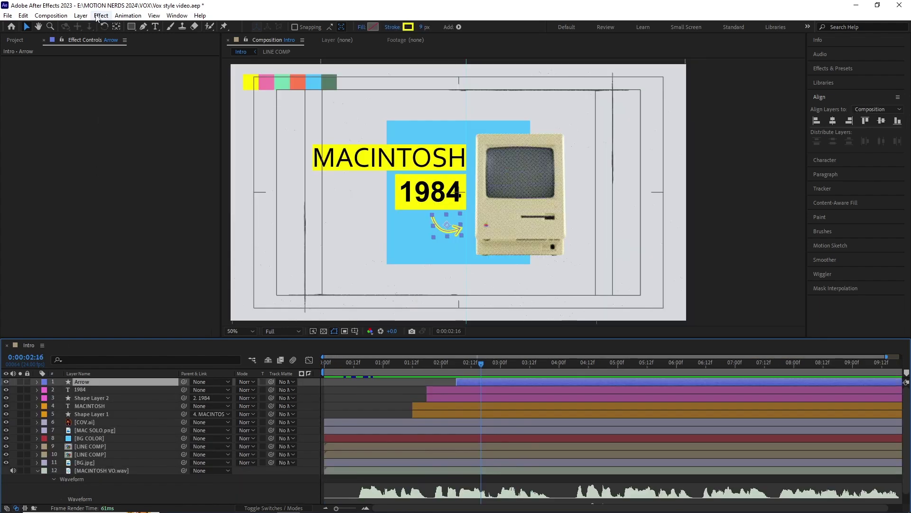
Apply Roughen Edges to the Arrow layer, set its Border to 2 and reduce its Scale
click(99, 16)
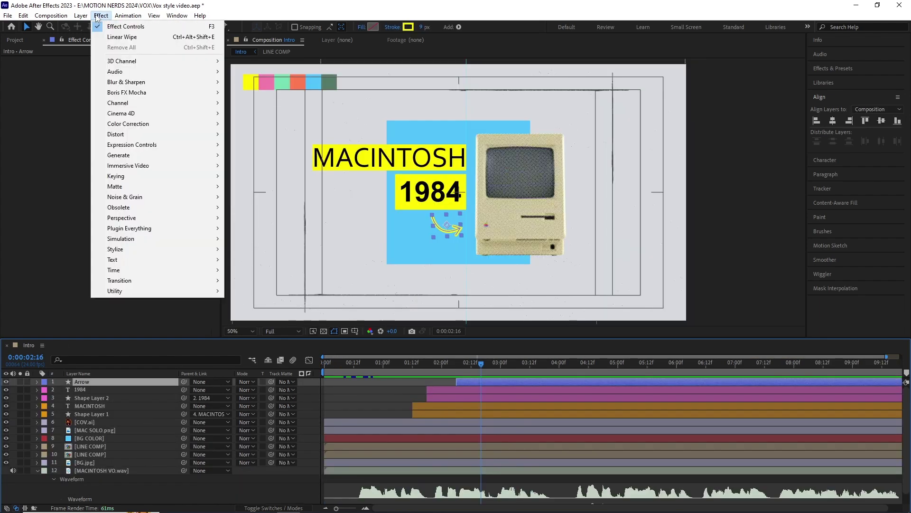
mouse_move(204, 249)
click(259, 457)
scroll(445, 290, up, 3)
drag(266, 285, 437, 147)
click(123, 84)
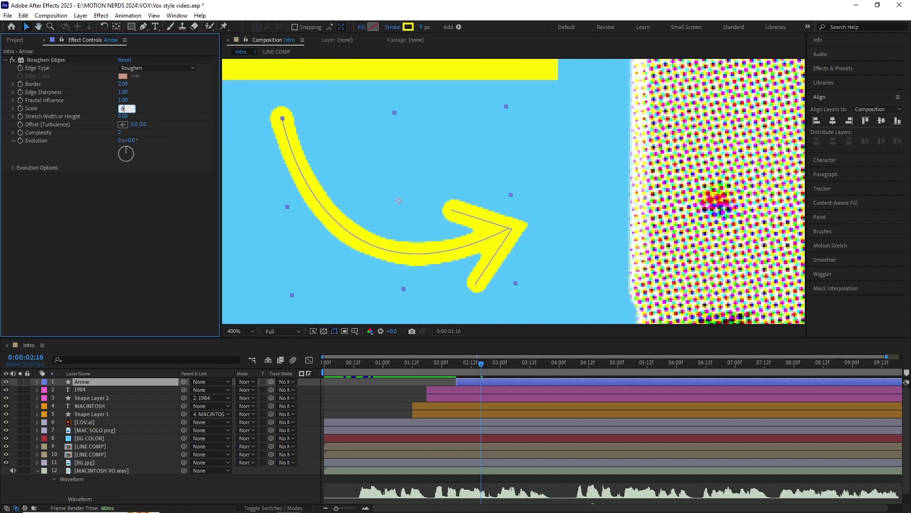
key(Return)
Duplicate the lower-left LINE COMP, scale the copy to 50% and overlay it on the original lines with a slightly later start
scroll(418, 233, down, 1)
scroll(418, 233, up, 1)
scroll(417, 233, down, 1)
scroll(418, 233, down, 2)
drag(427, 221, 371, 251)
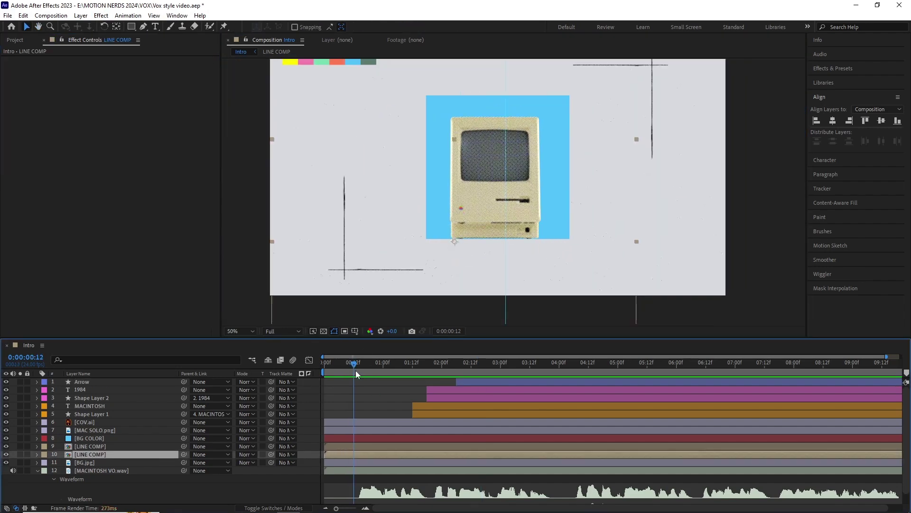
key(ctrl+d)
key(s)
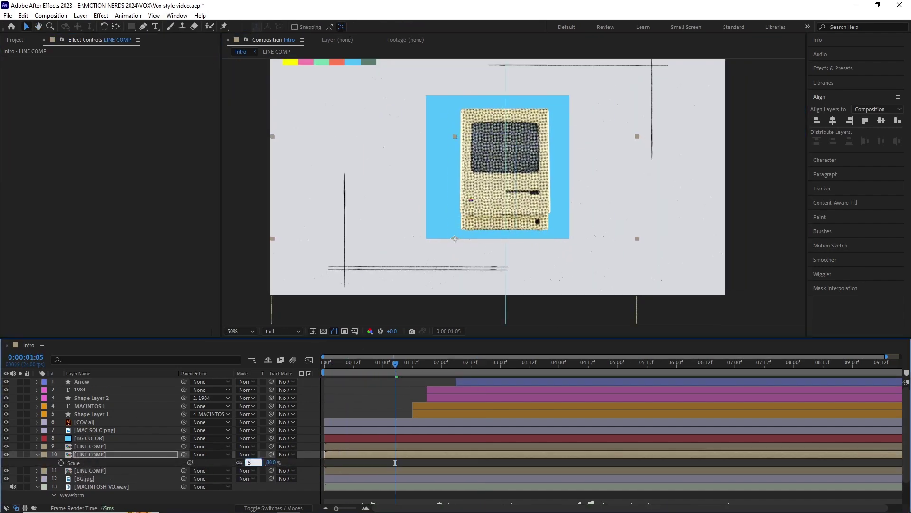
drag(478, 267, 505, 261)
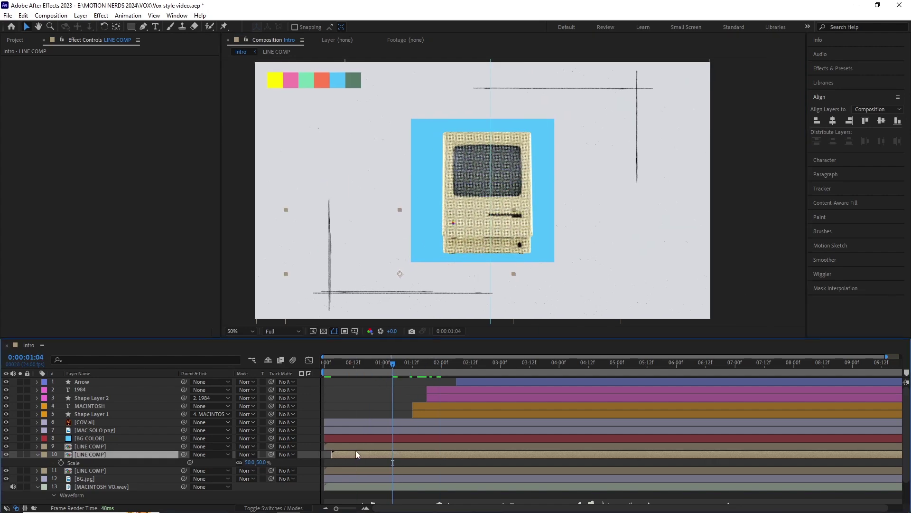
Overlay a slightly delayed copy of the upper-right LINE COMP on its original lines, scale it to 95% and preview
click(356, 447)
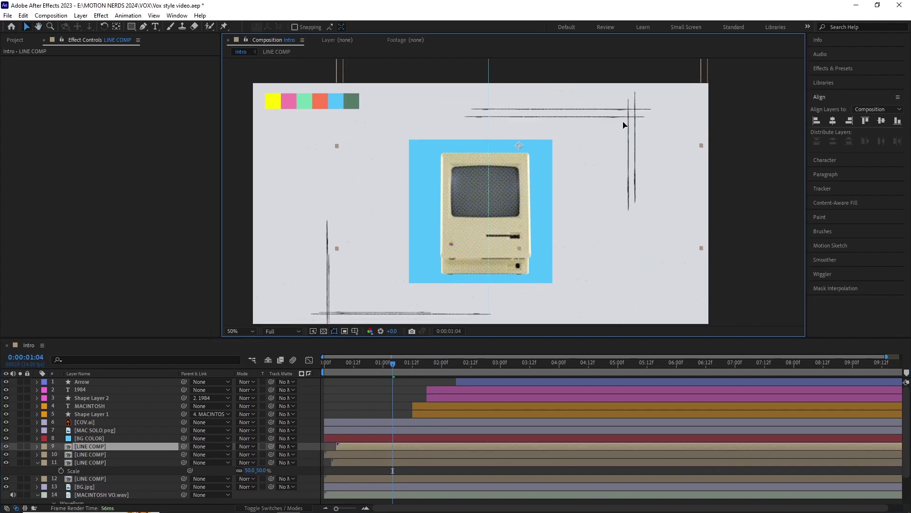
drag(622, 117, 628, 112)
key(s)
click(250, 454)
text(95)
key(Return)
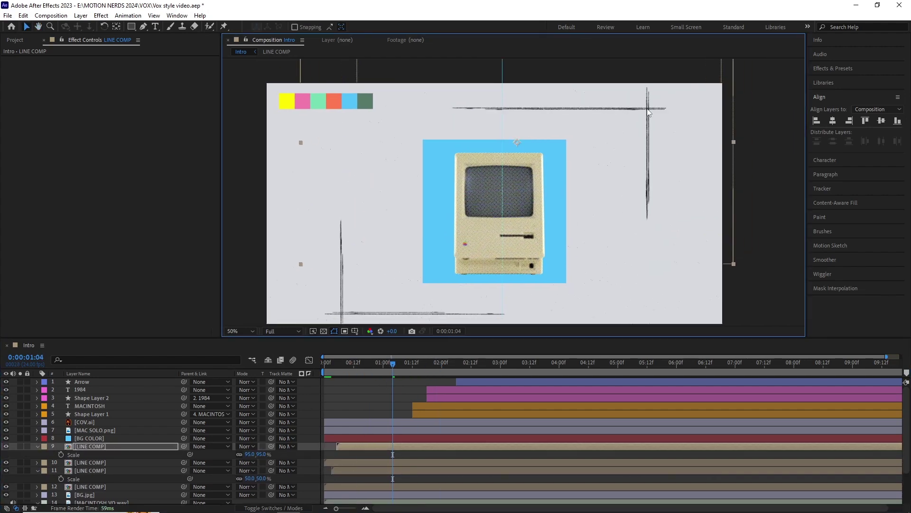
key(space)
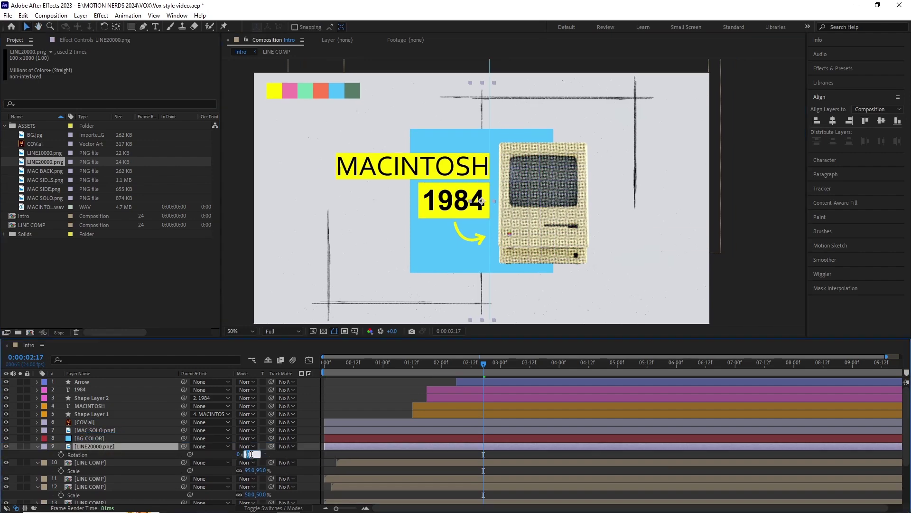
Turn LINE20000.png horizontal, run it along the blue square's bottom edge and set its scale to 65%
key(r)
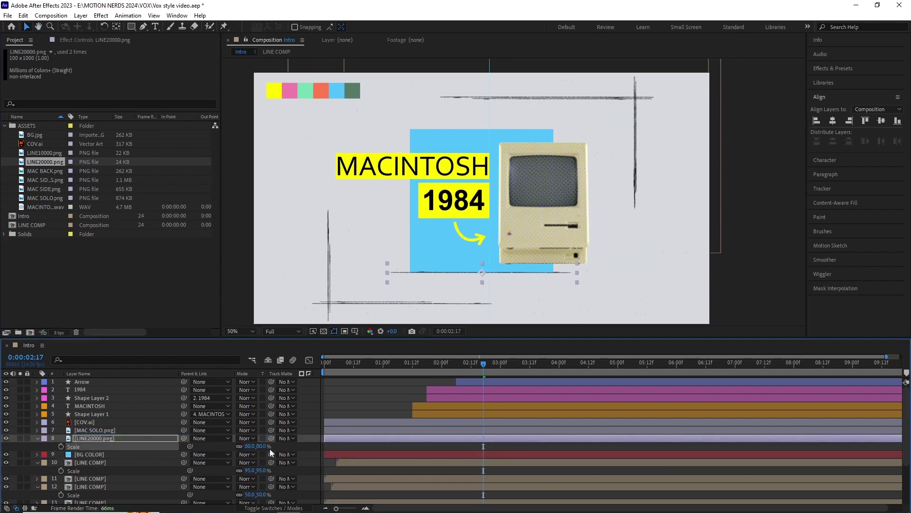
click(249, 446)
text(65)
key(Return)
drag(483, 364, 413, 373)
drag(399, 365, 433, 377)
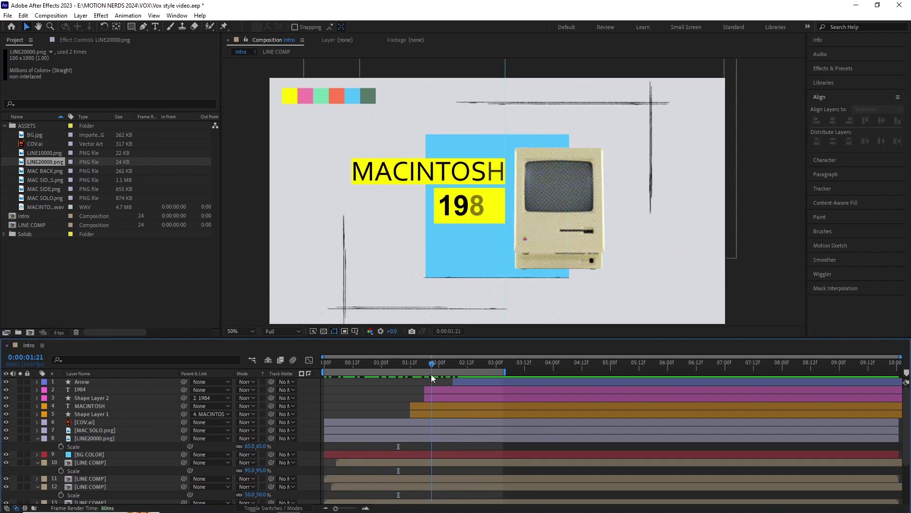
Add a wiggle(2,3) expression to the position of MAC SOLO.png and check the motion
drag(489, 266, 443, 255)
click(92, 430)
key(p)
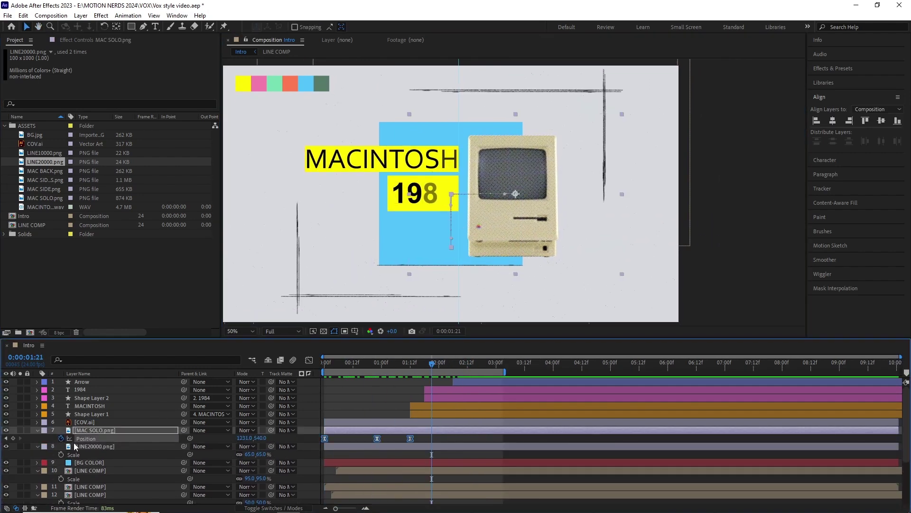
key(alt+shift+equal)
text(wiggle(2,3)
drag(407, 366, 450, 382)
drag(381, 378, 444, 380)
drag(393, 270, 449, 266)
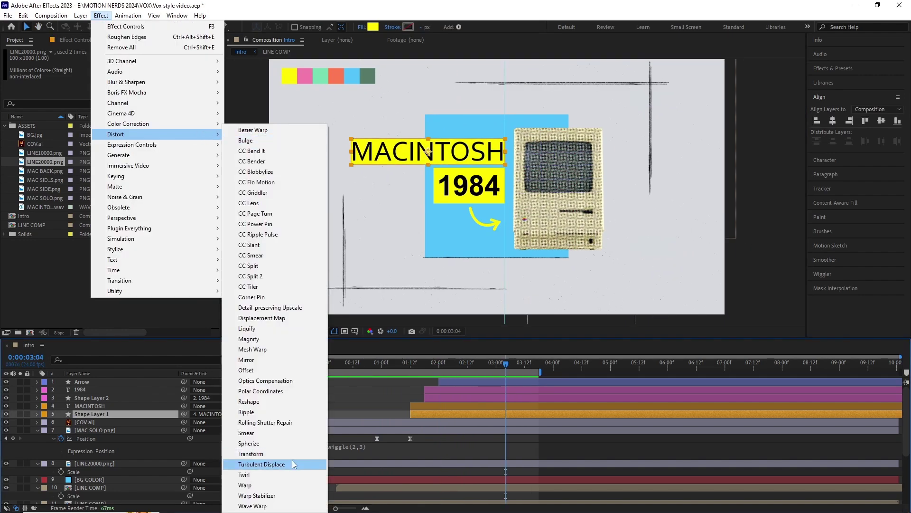
Apply Turbulent Displace with Amount 5 and Size 80 to Shape Layer 1 and Shape Layer 2, and preview the animation
click(261, 463)
click(87, 398)
key(ctrl+v)
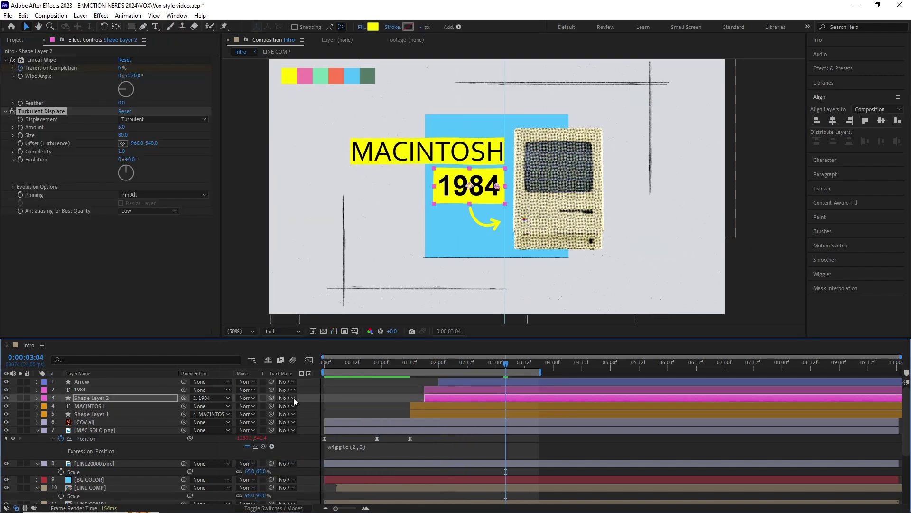
click(350, 405)
drag(479, 365, 318, 366)
key(space)
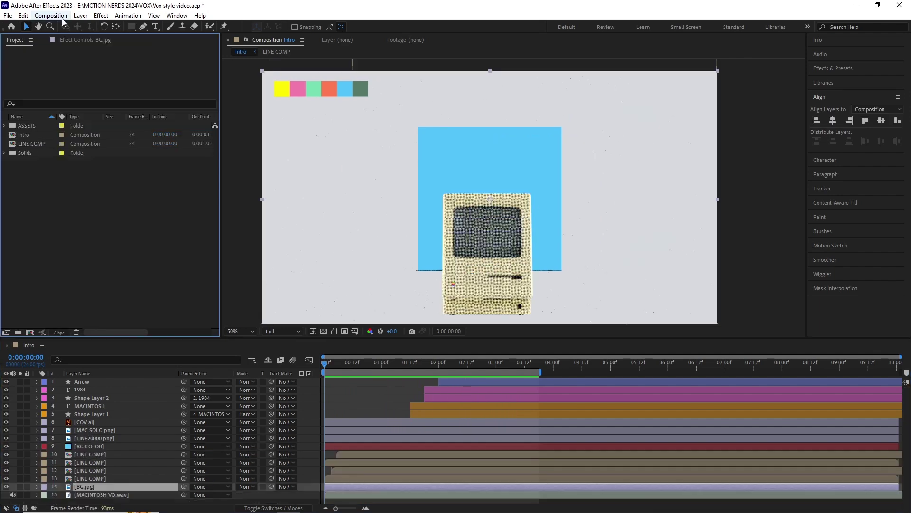
Create a new 1920x1080, 24 fps composition named Middle and bring the BG.jpg background into it
click(51, 15)
click(60, 23)
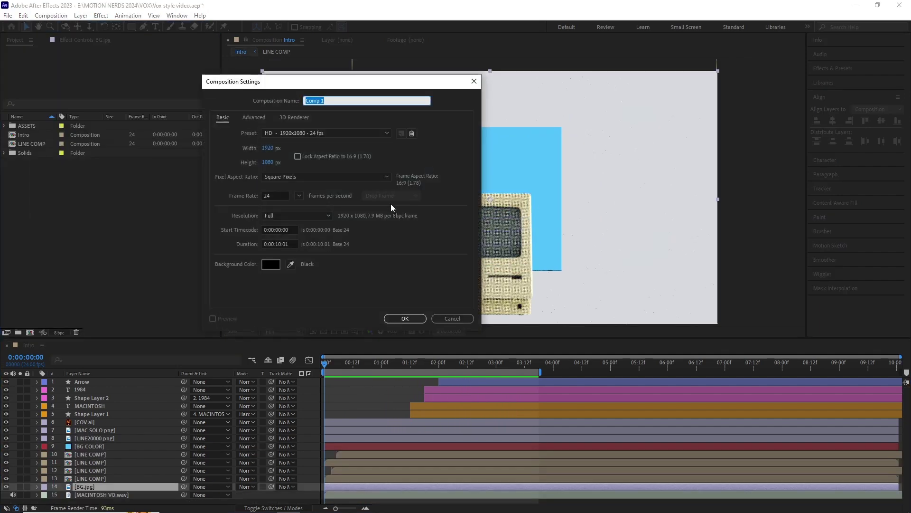
text(Middle)
key(Return)
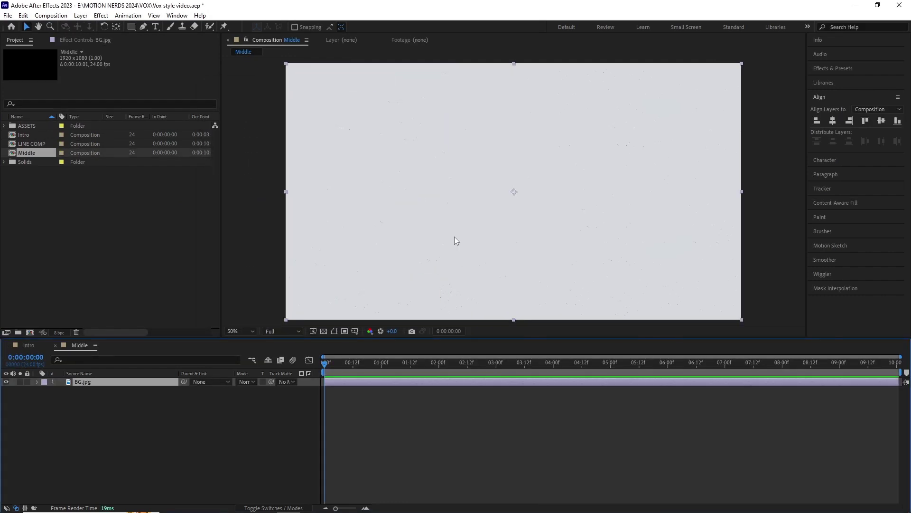
drag(437, 223, 432, 227)
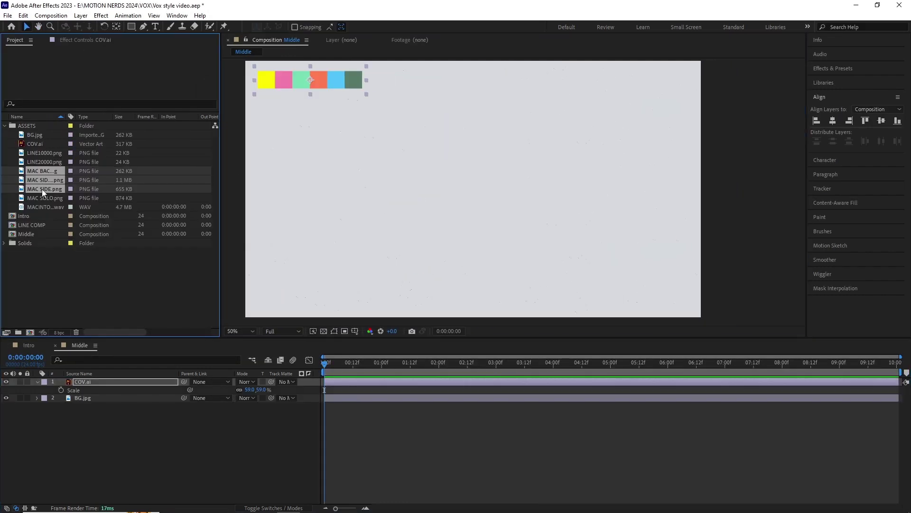
Add MAC BACK, MAC SIDE INTERNALS and MAC SIDE to Middle, stacked in that order from back to front between BG.jpg and COV.ai
drag(41, 188, 95, 357)
drag(100, 397, 99, 397)
click(99, 405)
click(95, 399)
Create a null object named Mac controller and parent the three Mac image layers to it
key(ctrl+alt+shift+y)
right_click(94, 398)
click(120, 370)
text(Mac controller)
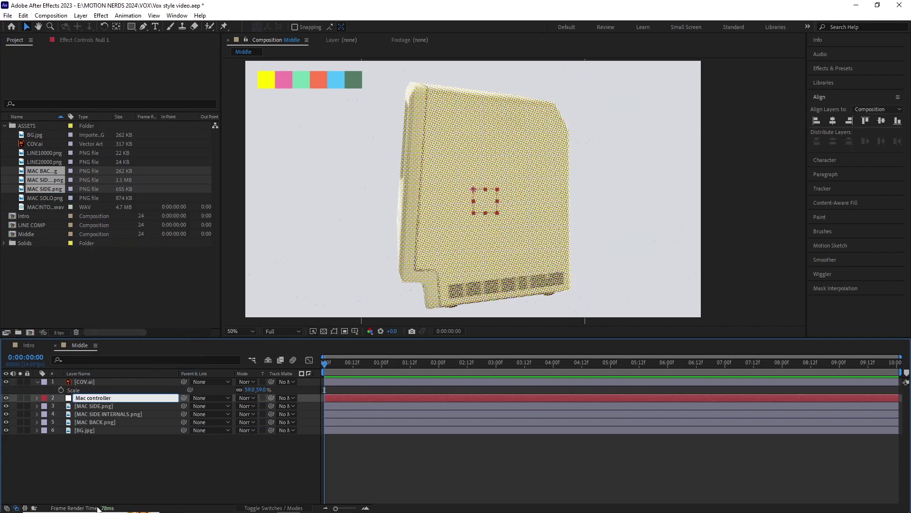
click(142, 406)
shift+click(150, 423)
drag(109, 398, 109, 398)
Scale the Mac controller null to 50% to shrink the whole computer
click(109, 398)
scroll(409, 256, down, 2)
key(s)
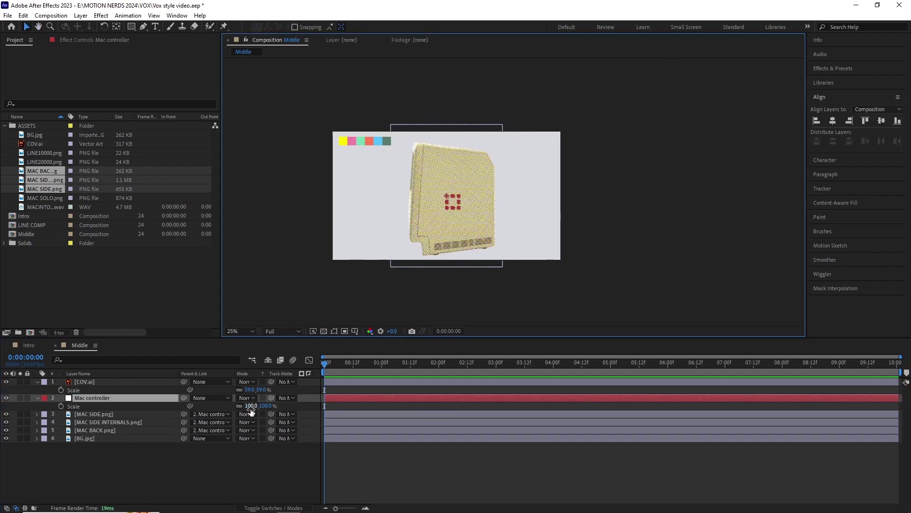
click(250, 406)
text(70)
key(Return)
scroll(475, 193, up, 2)
drag(465, 193, 521, 187)
click(336, 363)
drag(250, 406, 245, 406)
click(273, 460)
click(325, 364)
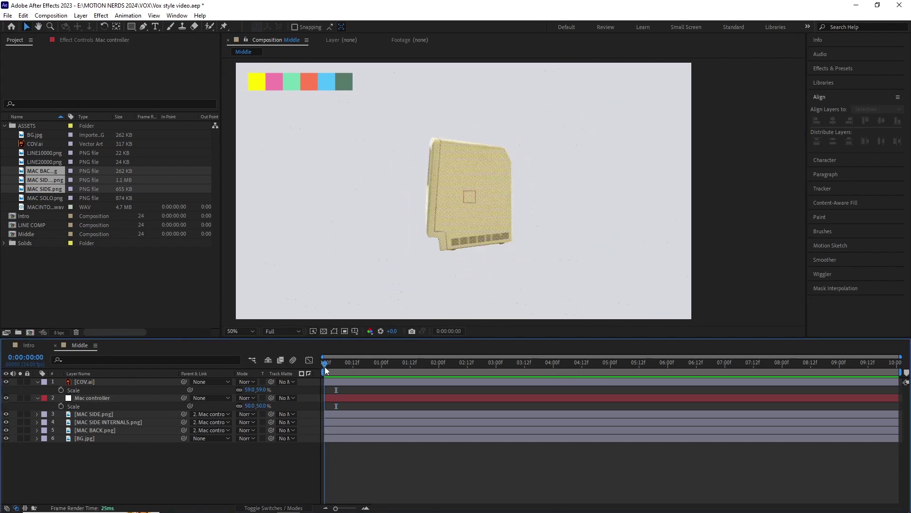
Place a light-blue solid scaled to 57% behind the Mac and apply a Grid effect using Width Slider at 74
drag(393, 256, 403, 254)
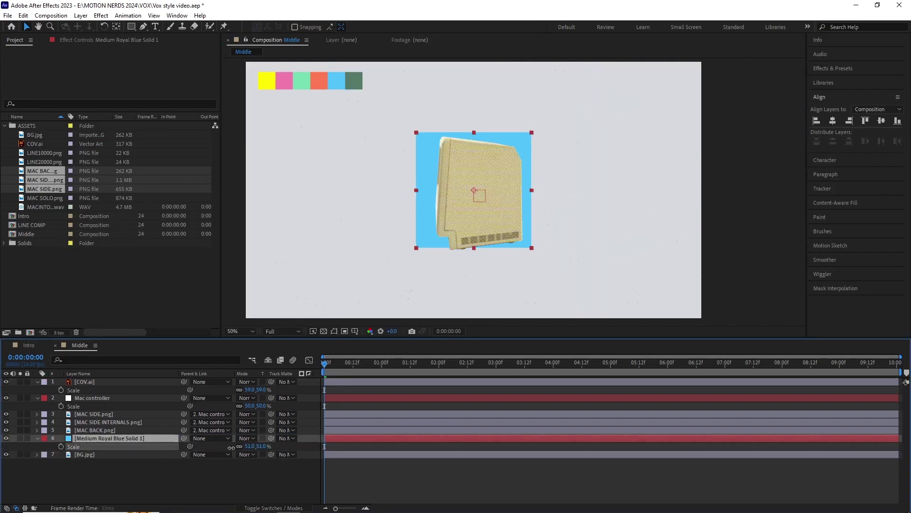
click(101, 15)
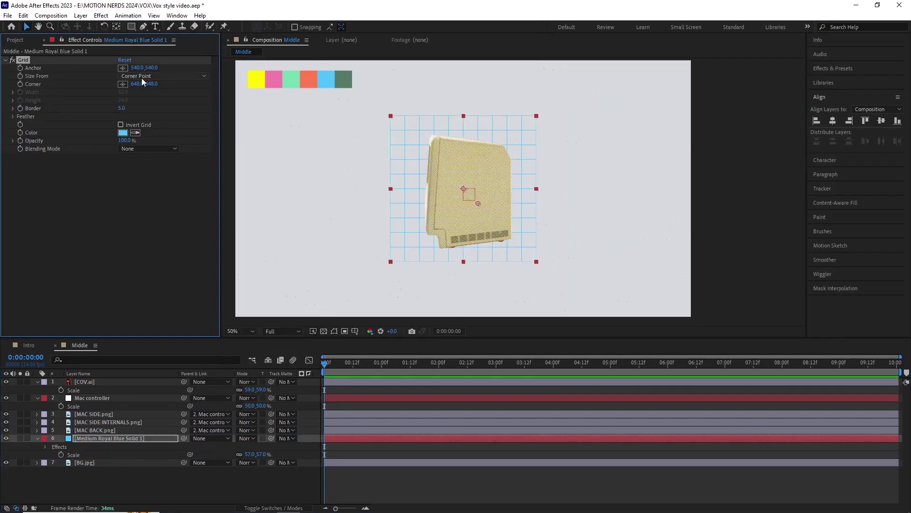
click(13, 92)
mouse_move(123, 92)
mouse_down()
mouse_move(140, 95)
mouse_move(114, 97)
mouse_up()
drag(416, 197, 411, 187)
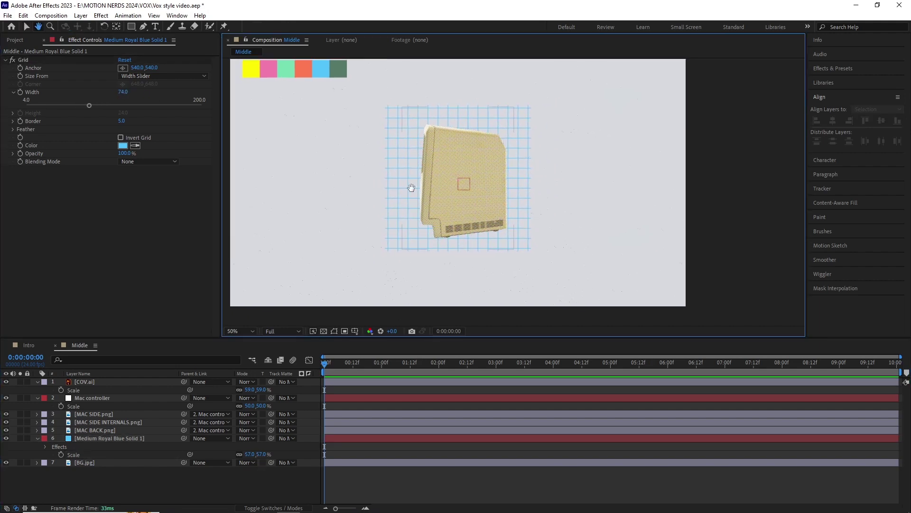
Add MACINTOSH VO.wav beneath the background layer, reveal its waveform and shift it earlier to match this scene
click(14, 40)
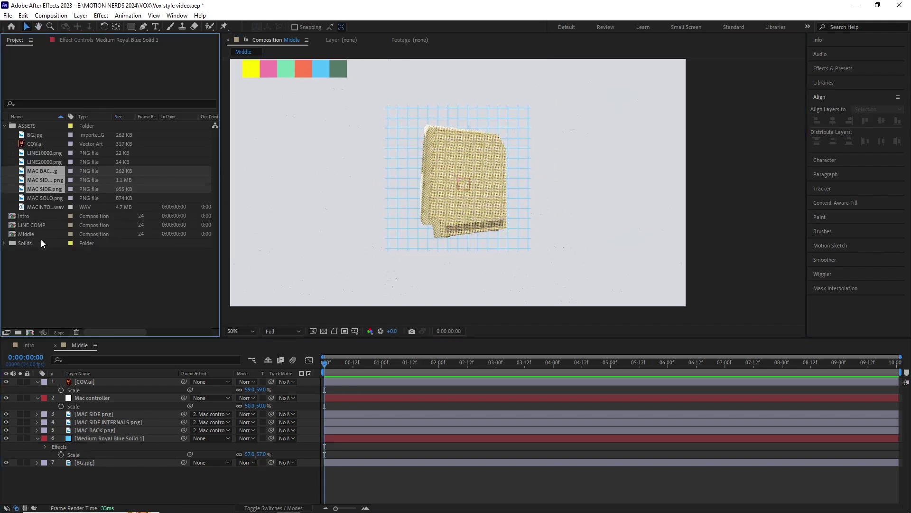
drag(30, 207, 89, 353)
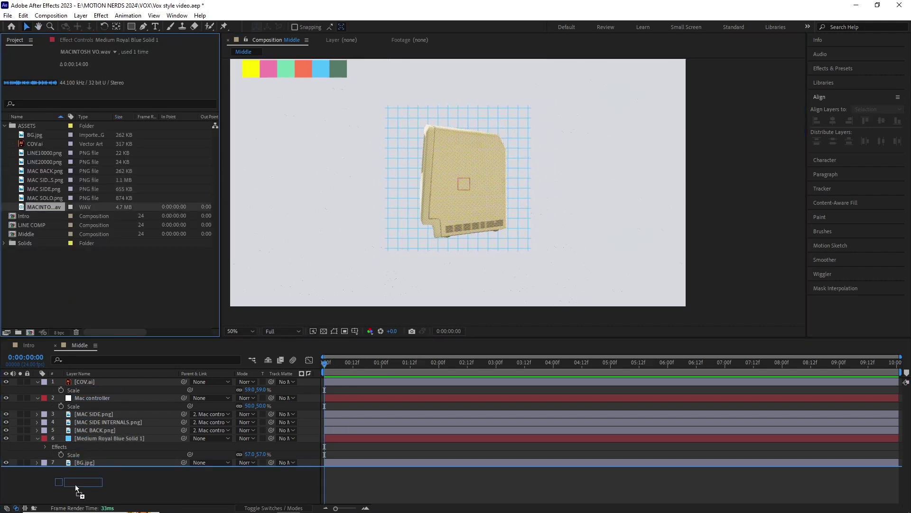
drag(75, 484, 75, 484)
key(l)
key(l)
drag(579, 462, 509, 461)
drag(509, 461, 390, 462)
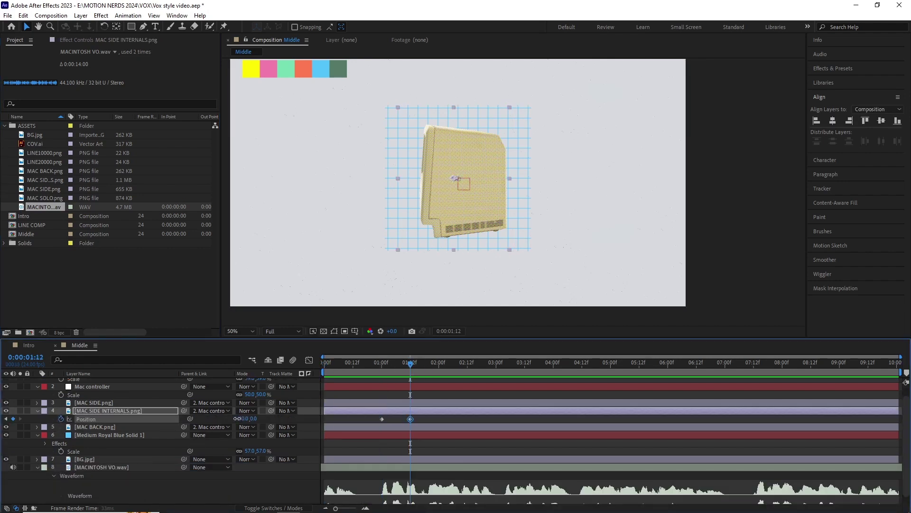
Keyframe MAC SIDE INTERNALS sliding left and the Mac controller moving right between 0:00:01:00 and 0:00:01:12 to open the casing
mouse_move(236, 418)
mouse_down()
mouse_move(209, 416)
mouse_move(218, 416)
mouse_up()
mouse_move(410, 363)
mouse_down()
mouse_move(391, 370)
mouse_move(410, 375)
mouse_move(382, 373)
mouse_move(404, 369)
mouse_up()
click(92, 387)
key(alt+shift+p)
drag(244, 395, 279, 394)
mouse_move(410, 365)
mouse_down()
mouse_move(376, 363)
mouse_move(403, 369)
mouse_up()
Apply Easy Ease to the position keyframes of the Mac controller and MAC SIDE INTERNALS
drag(429, 393, 375, 431)
key(F9)
drag(404, 368, 405, 367)
Reshape both position speed curves so the casing opens fast and settles slowly, and preview the motion
click(309, 361)
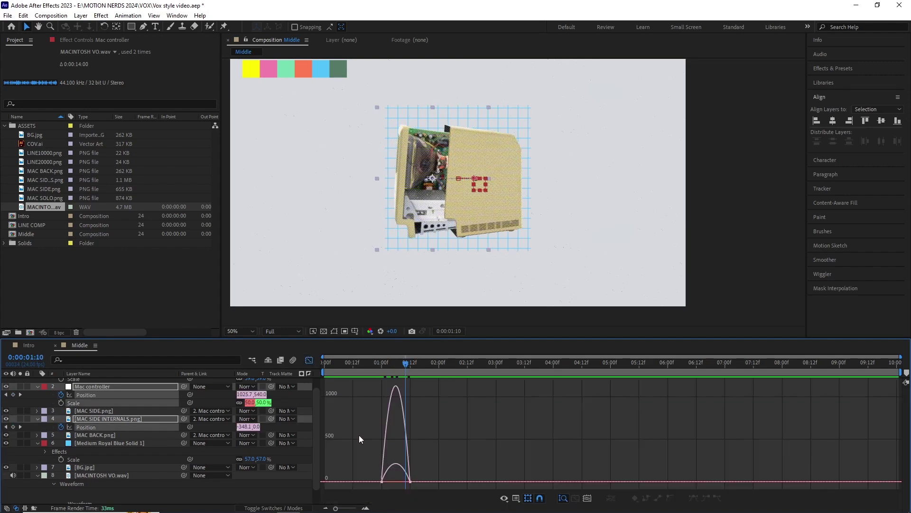
click(87, 395)
ctrl+click(92, 427)
drag(470, 460, 407, 486)
scroll(408, 485, up, 8)
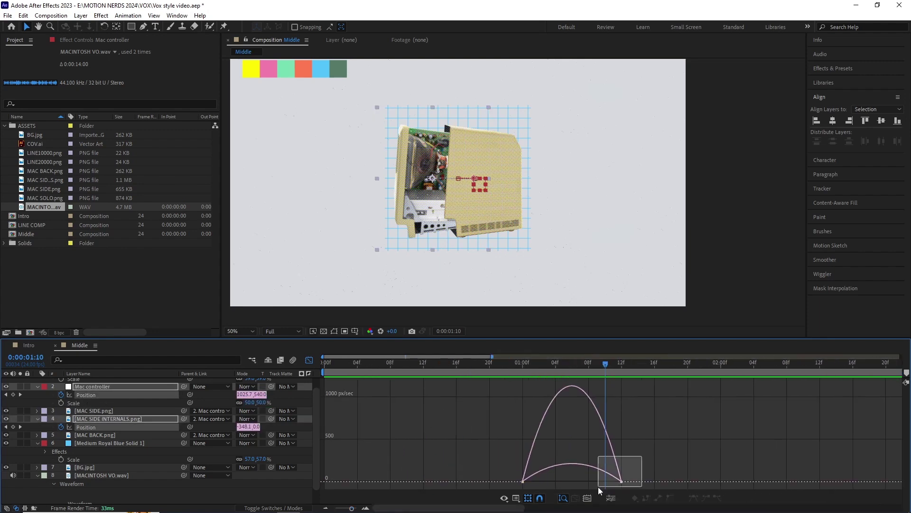
drag(588, 478, 567, 479)
drag(547, 439, 505, 482)
drag(539, 478, 530, 479)
click(522, 365)
key(space)
drag(523, 365, 606, 368)
Leave the graph view and, at 0:00:01:15, create an orange-red solid named Highlight directly above the Mac controller
click(37, 387)
click(38, 414)
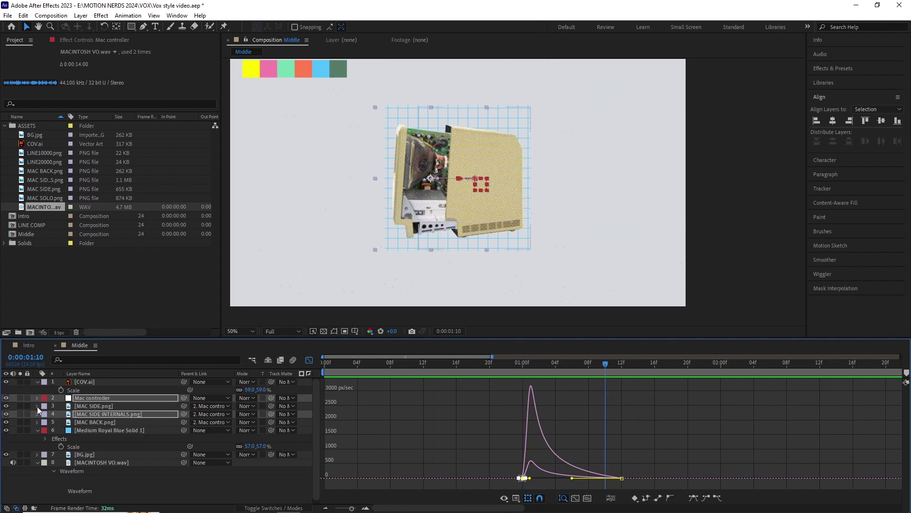
click(309, 360)
drag(444, 368, 663, 370)
click(104, 449)
click(99, 398)
click(646, 368)
key(ctrl+y)
text(Highlight)
key(Return)
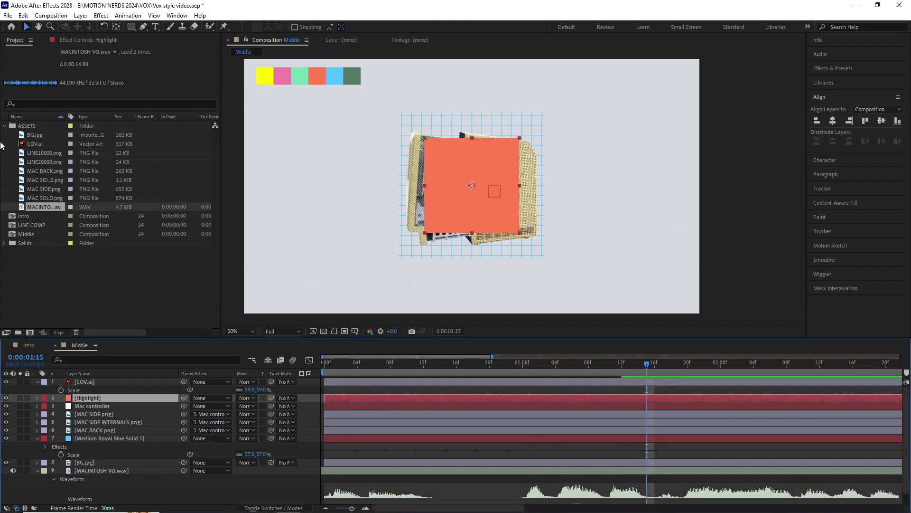
Mask the Highlight solid into a circle and position it at about 900, 502 over the Mac's exposed internals
click(172, 47)
double_click(131, 26)
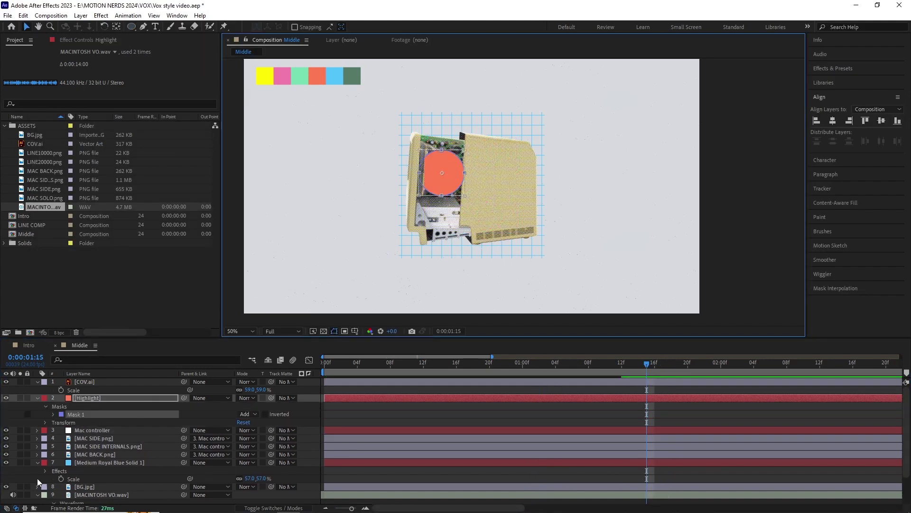
click(95, 397)
key(ctrl+z)
key(ctrl+z)
click(166, 399)
key(p)
drag(482, 174, 444, 165)
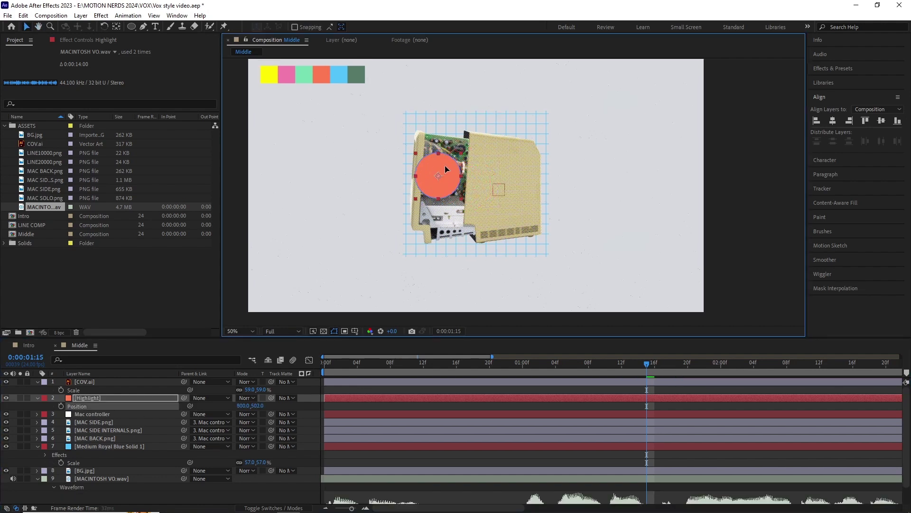
Resize and reposition the Highlight circle over the exposed internals, give it a Classic Color blend mode, and parent it to the Mac controller
drag(248, 405, 242, 406)
key(minus)
click(244, 397)
click(299, 238)
click(377, 407)
click(184, 398)
drag(184, 398, 285, 413)
key(Page_Down)
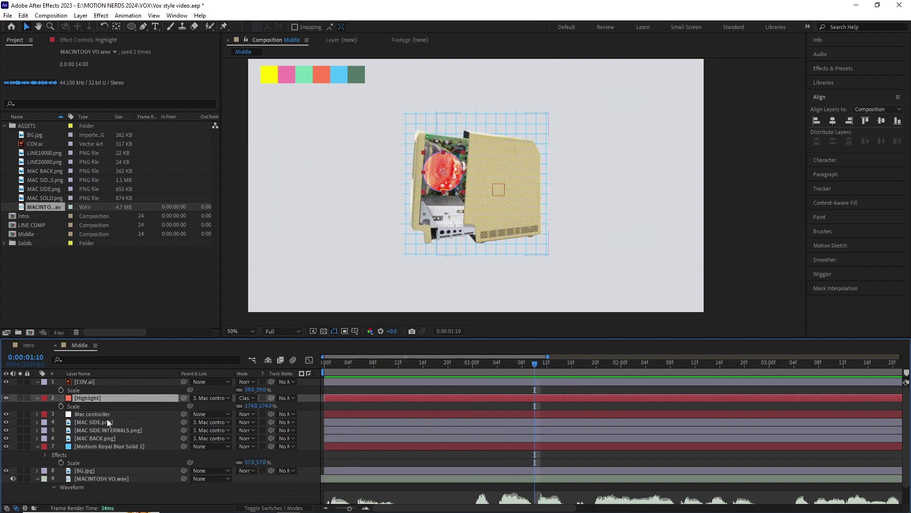
Start Highlight at 0:00:01:12, where the casing finishes opening, and keyframe its scale from 0% to 160% at 0:00:02:00 with Easy Ease
click(110, 430)
key(u)
drag(535, 365, 548, 370)
click(134, 398)
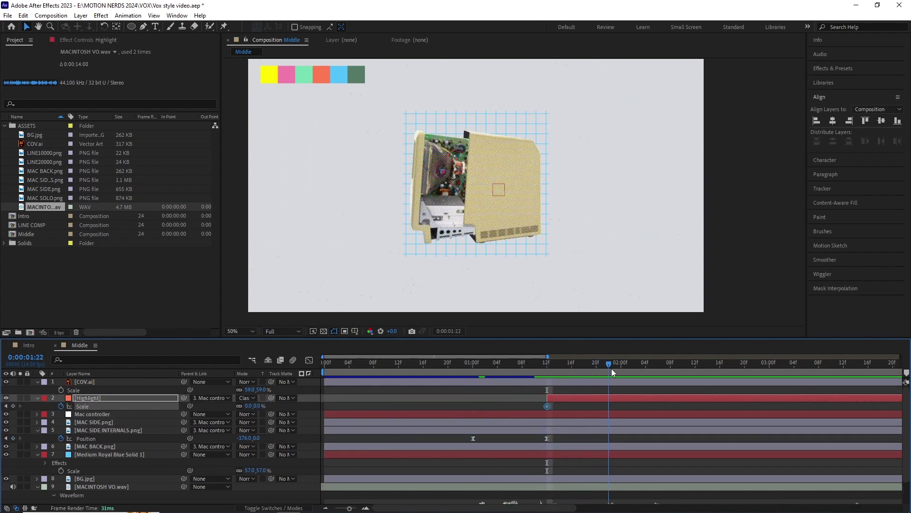
drag(636, 409, 536, 403)
key(F9)
Reshape the Highlight's scale speed curve so the circle pops up fast and settles slowly, and preview the growth
drag(580, 366, 545, 367)
click(309, 360)
click(80, 398)
click(82, 405)
drag(597, 481, 552, 481)
drag(544, 365, 442, 367)
key(space)
click(523, 369)
key(space)
key(shift+F3)
Create a new shape layer named Pointer directly above the Highlight layer, with the time at 0:00:02:00
drag(549, 366, 599, 372)
drag(423, 293, 427, 298)
click(38, 430)
click(38, 446)
click(90, 397)
click(81, 16)
mouse_move(95, 25)
click(246, 77)
key(Return)
text(Pointer)
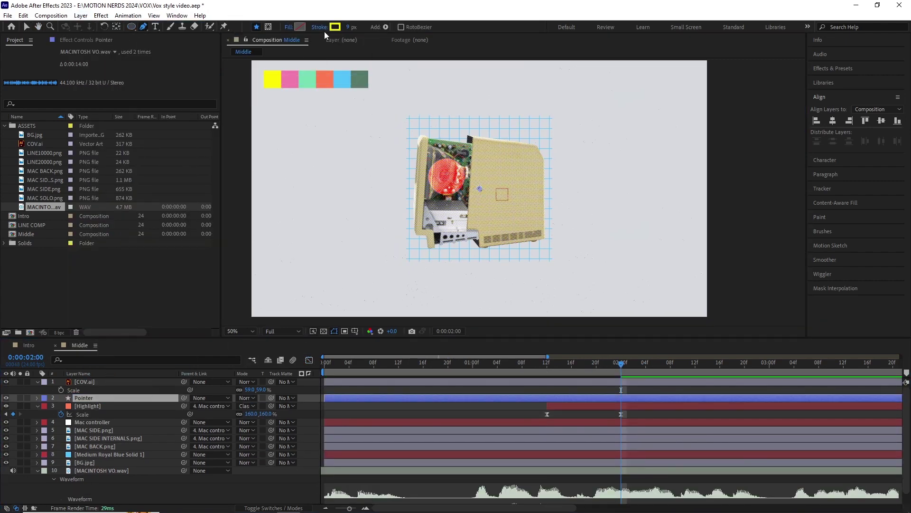
Draw an unfilled Pointer path with a black 9 px stroke from the Highlight circle to above the Mac, ending in a short horizontal segment
click(334, 28)
click(115, 269)
click(333, 144)
scroll(404, 199, up, 1)
click(381, 245)
click(404, 146)
scroll(413, 151, down, 1)
drag(425, 155, 395, 151)
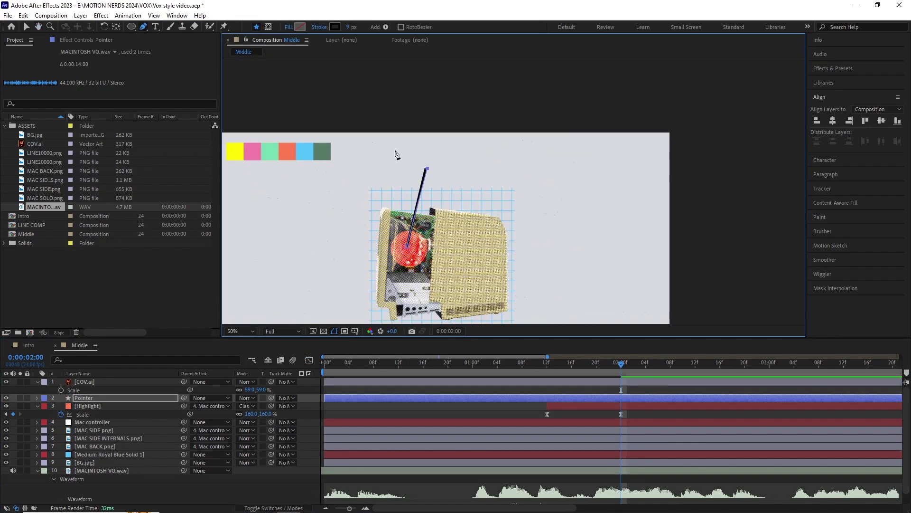
click(456, 168)
drag(442, 181, 462, 153)
Start Pointer at 0:00:01:12, add Trim Paths, and keyframe End from 0% there to the fully drawn line at 0:00:02:00
drag(560, 368, 610, 369)
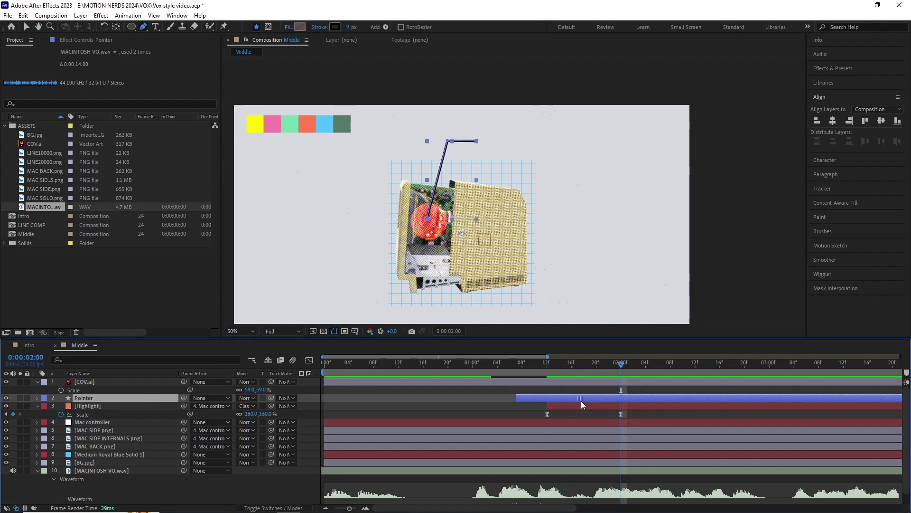
click(38, 399)
click(307, 406)
click(342, 359)
click(394, 420)
click(53, 422)
drag(243, 438, 204, 438)
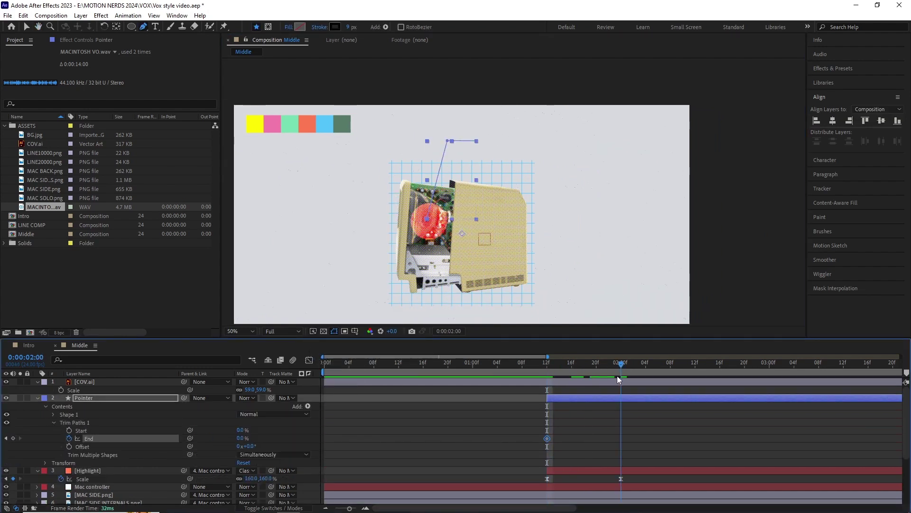
click(69, 438)
drag(547, 364, 619, 366)
drag(548, 375, 621, 372)
Reshape the speed curve of the Pointer's Trim Paths End so the line draws on fast and settles slowly, and preview it
click(309, 360)
click(89, 438)
drag(597, 482, 584, 482)
drag(572, 481, 553, 481)
drag(621, 364, 695, 365)
click(309, 360)
key(space)
Apply an effect to the Pointer layer
click(645, 422)
click(665, 398)
click(101, 16)
mouse_move(128, 249)
click(251, 459)
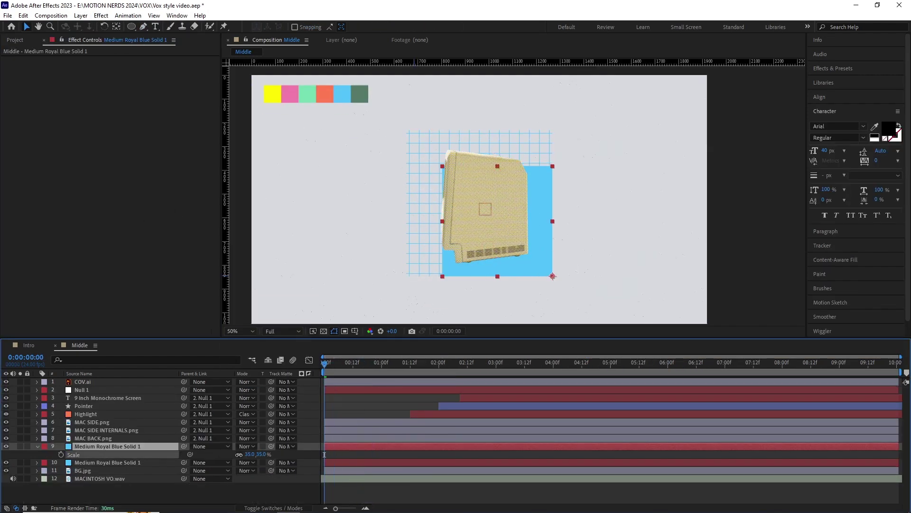
Keyframe the upper blue solid's scale from 0% at the start to about 48% at 0:00:00:12 so it grows behind the Mac
click(249, 454)
text(0)
drag(232, 455, 280, 452)
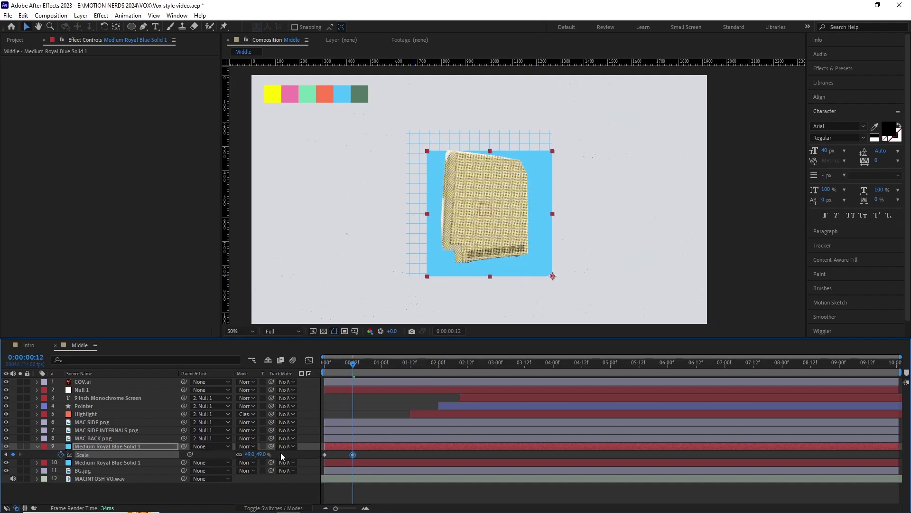
drag(414, 158, 432, 161)
scroll(383, 195, up, 3)
scroll(383, 196, down, 2)
drag(383, 196, 452, 208)
scroll(453, 207, down, 1)
key(v)
click(341, 372)
Reshape the blue solid's scale speed curve to peak early and ease out slowly, preview it, and leave the graph view
key(shift+F3)
drag(374, 463, 323, 488)
key(=)
key(=)
drag(381, 482, 331, 484)
key(space)
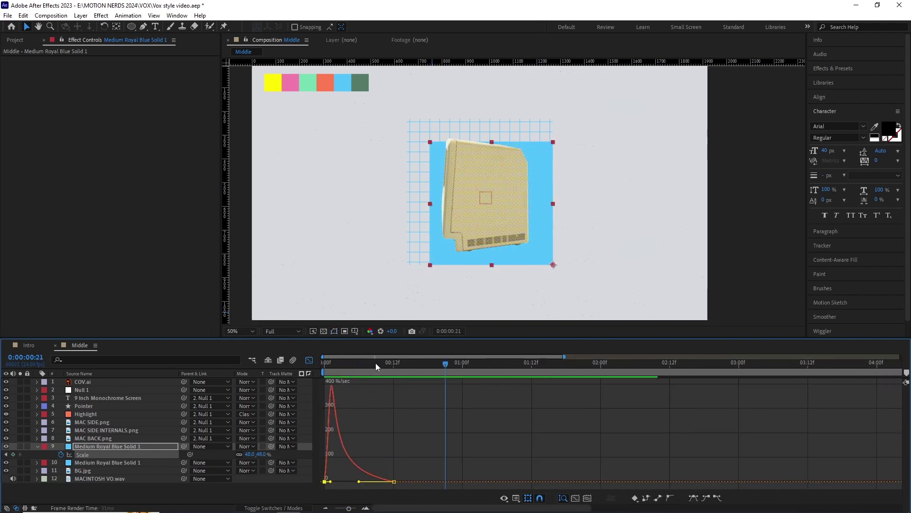
key(shift+F3)
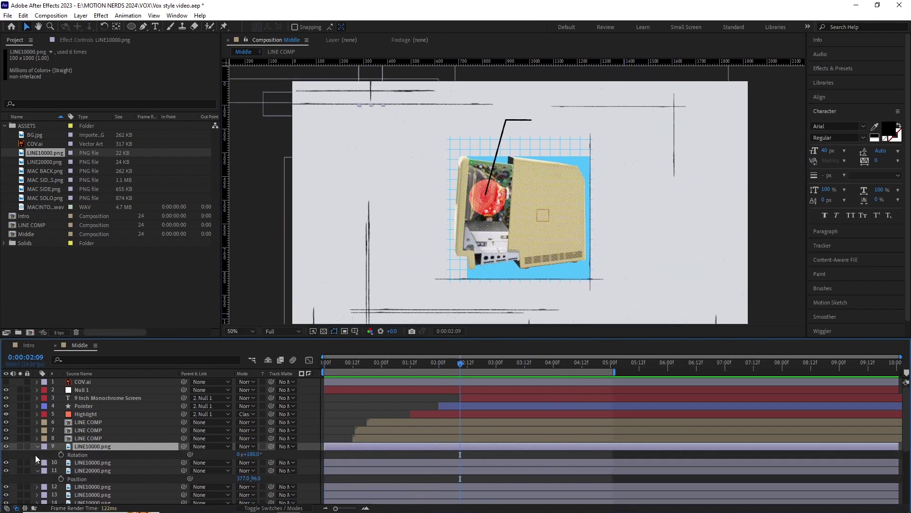
Add the expression wiggle(2,3) to the Position of Null 1 and adjust the height of the composition view
alt+click(61, 398)
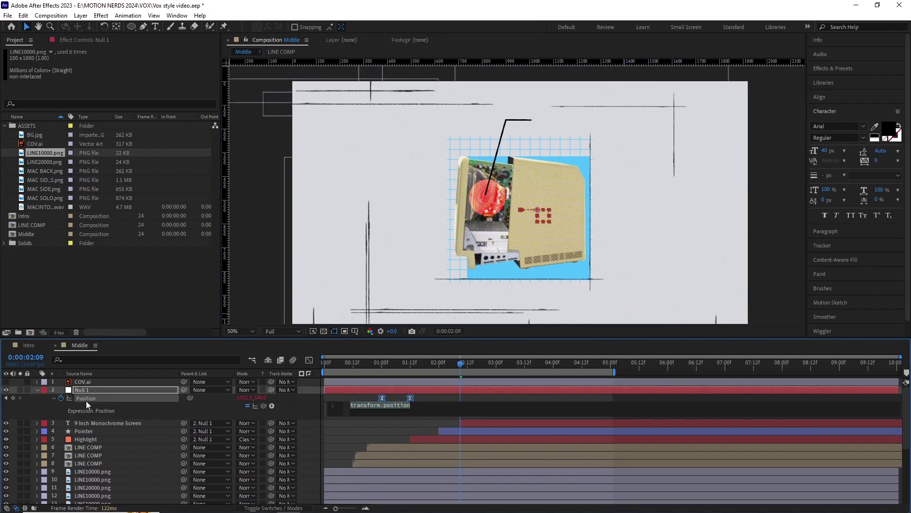
text(3)
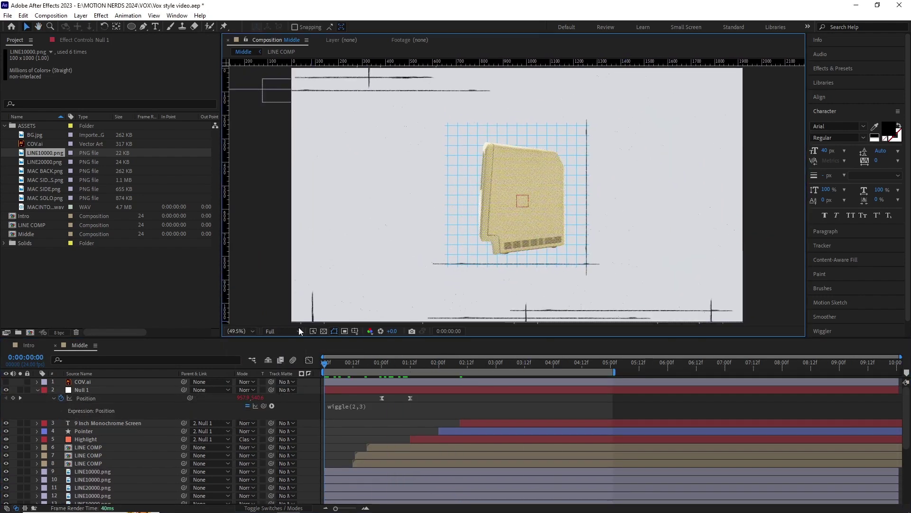
drag(359, 339, 358, 355)
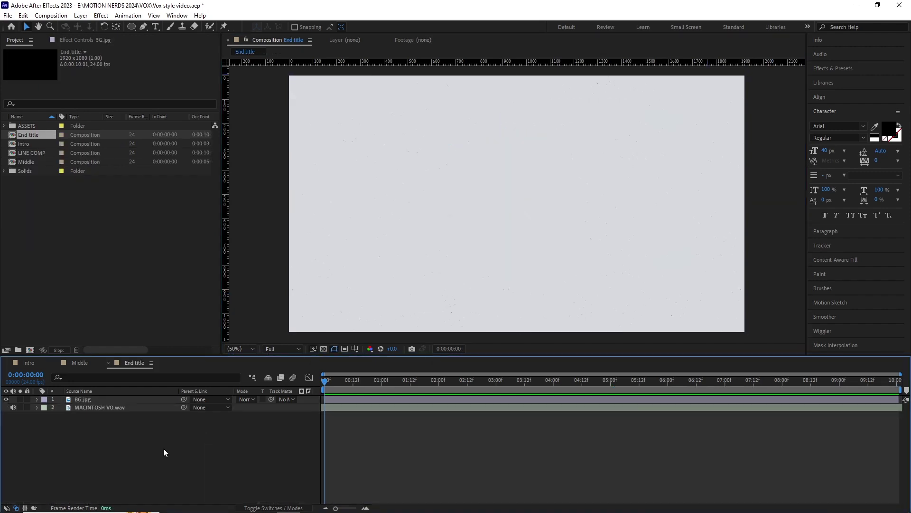
Show the audio waveform of MACINTOSH VO.wav in the End title composition
key(l)
key(l)
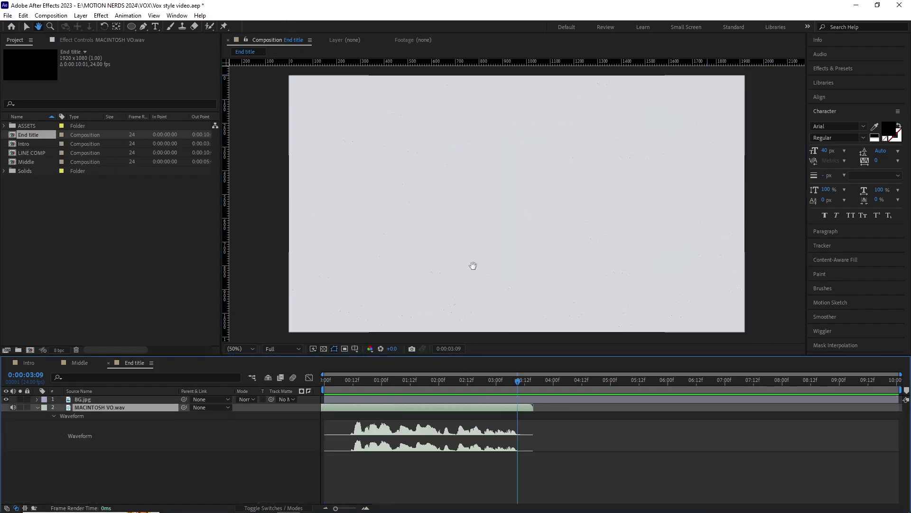
drag(468, 256, 471, 256)
Add a text layer reading "Macintosh," above the background, enlarge it, show the safe-area guides, and reposition the text
click(105, 409)
key(ctrl+t)
click(363, 214)
text(Macintosh,)
drag(130, 409, 130, 397)
drag(825, 151, 874, 152)
key(v)
key(apostrophe)
drag(342, 204, 498, 207)
Extend the title text to read "Macintosh, explained"
double_click(398, 198)
key(BackSpace)
text(Macin)
text(ined)
click(26, 26)
Try several fonts for the title, apply a high-contrast serif typeface, and size and centre the text across the frame
click(831, 126)
text(cor)
click(781, 174)
drag(823, 150, 832, 148)
click(863, 127)
click(848, 216)
drag(340, 203, 356, 204)
click(864, 126)
click(807, 216)
click(864, 127)
scroll(807, 227, down, 3)
click(807, 271)
drag(503, 199, 502, 198)
drag(502, 199, 527, 195)
Place LINE20000.png and LINE10000.png above the title layer and select the title for alignment
click(4, 125)
drag(45, 162, 100, 399)
drag(45, 153, 100, 399)
click(820, 97)
click(104, 416)
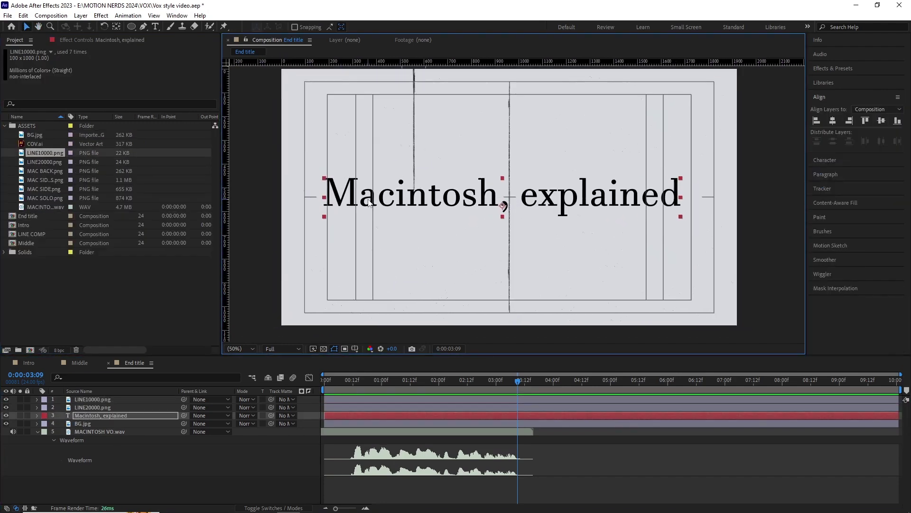
Rotate, duplicate and position the line images into a grid framing the title, and hide the safe-area guides
key(r)
key(ctrl+d)
key(apostrophe)
key(p)
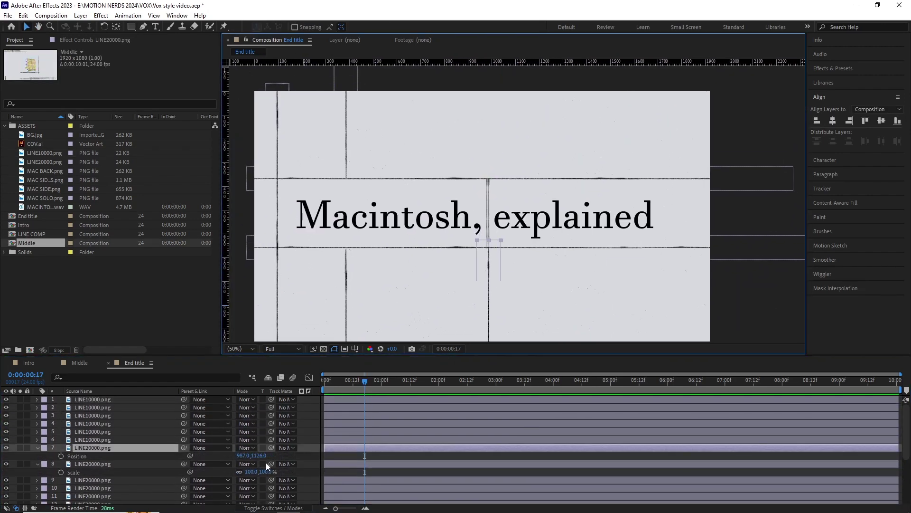
Duplicate the vertical line and place the copies above and below the title's second word, right of the centre line
key(ctrl+d)
drag(489, 295, 586, 285)
key(ctrl+d)
drag(570, 244, 557, 241)
scroll(142, 455, down, 5)
Add a small text layer reading "Motorola 68000 processor" under the title, beside the centre line
key(ctrl+t)
click(536, 280)
text(Motorola 68000 processor)
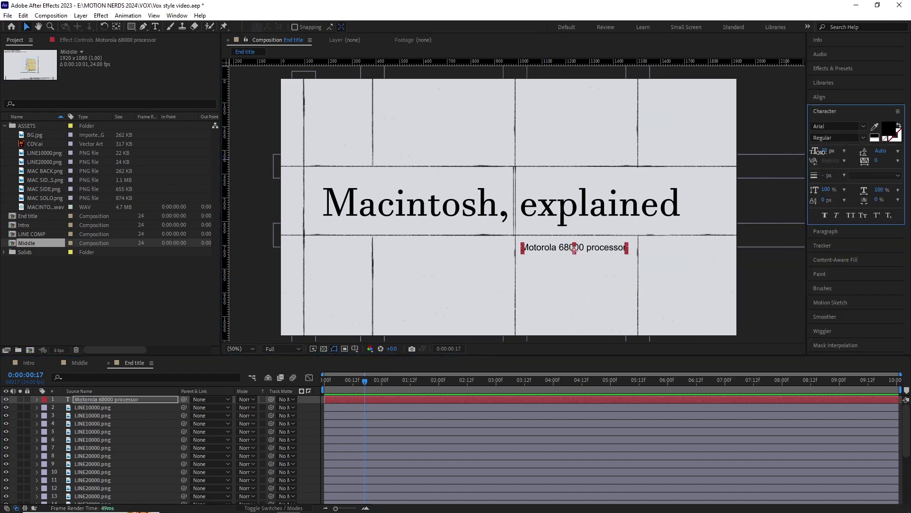
Duplicate the processor text, offset the copy, and change its wording to "128 KB Ram"
click(110, 400)
key(ctrl+d)
key(p)
click(156, 27)
mouse_move(261, 407)
mouse_down()
mouse_move(279, 407)
mouse_move(188, 407)
mouse_move(263, 407)
mouse_up()
scroll(626, 289, up, 1)
click(20, 400)
text(128 KB Ram)
Position the processor and RAM text lines close together under the title, just beside the centre line
click(131, 416)
click(372, 408)
scroll(438, 231, down, 1)
drag(438, 232, 528, 260)
click(97, 416)
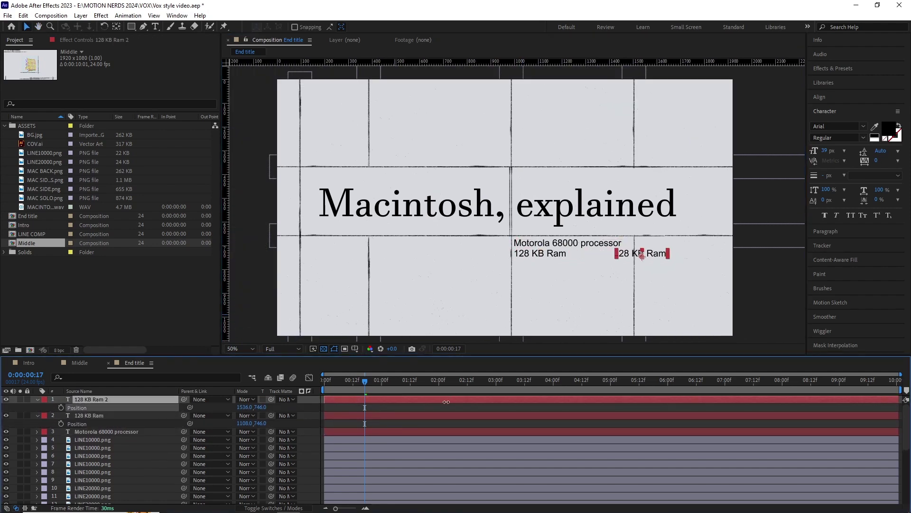
Duplicate the "128 KB Ram" text, offset the copy beside the next vertical line, and reword it to "Native resolution"
key(ctrl+d)
drag(99, 418, 100, 398)
key(p)
drag(243, 407, 448, 408)
click(20, 400)
scroll(689, 252, up, 1)
click(155, 27)
text(Native)
drag(655, 212, 480, 232)
text(on)
click(134, 401)
click(20, 399)
Duplicate the RAM text, place the copy below "Native resolution", reword it to "512 X 342", and align the pair
click(95, 416)
key(ctrl+d)
drag(242, 423, 484, 418)
drag(617, 231, 515, 232)
key(BackSpace)
text(X 342)
click(119, 417)
click(95, 399)
shift+click(95, 431)
drag(243, 423, 228, 412)
Change the fill of the four spec text layers to dark grey and lower their opacity
click(888, 129)
click(107, 423)
click(875, 127)
click(525, 223)
scroll(524, 224, down, 1)
shift+click(95, 399)
key(t)
click(660, 256)
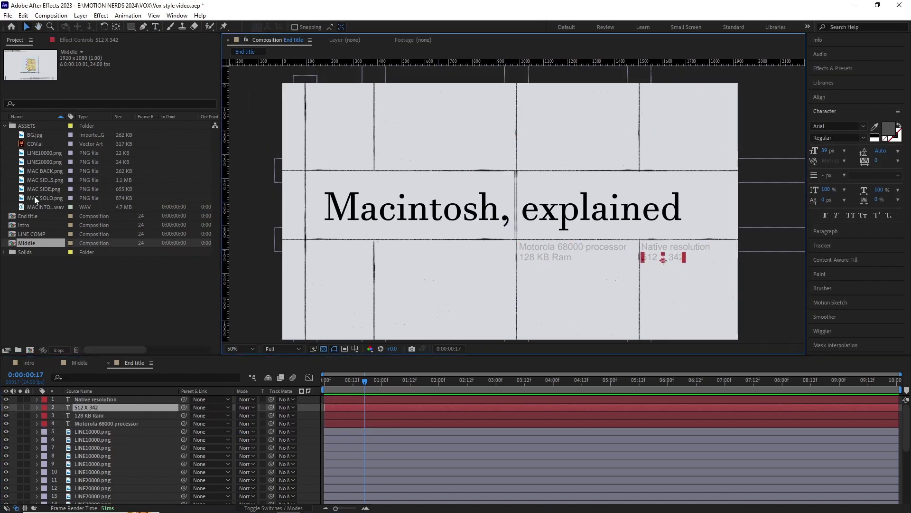
Add MAC SOLO.png beneath the line layers, scale it to 40%, and position it above the title beside the centre line
drag(45, 198, 82, 464)
drag(453, 255, 421, 294)
drag(420, 294, 511, 140)
key(s)
drag(249, 471, 226, 471)
drag(553, 116, 491, 187)
drag(489, 191, 489, 209)
drag(249, 471, 245, 471)
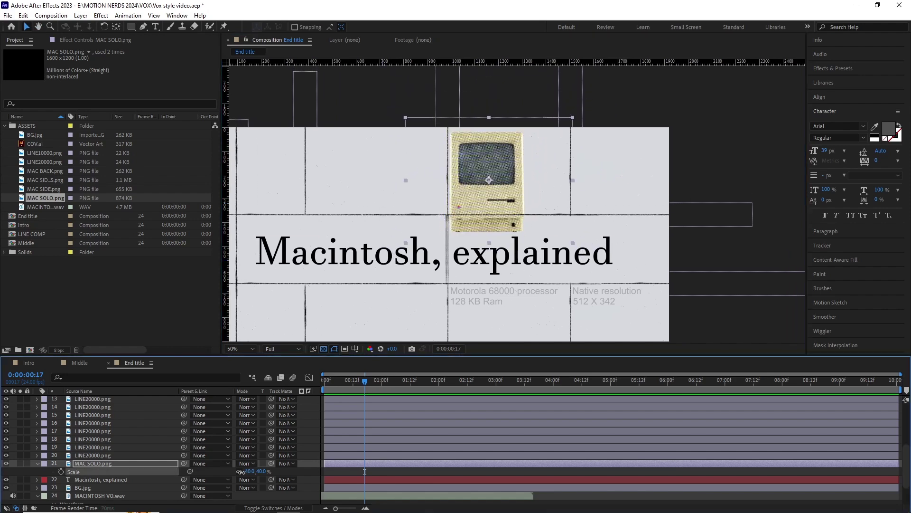
drag(492, 193, 483, 186)
click(189, 473)
drag(322, 315, 342, 280)
Set the Macintosh image's blending mode to Color Burn and lower its opacity so it fades into the background
click(246, 463)
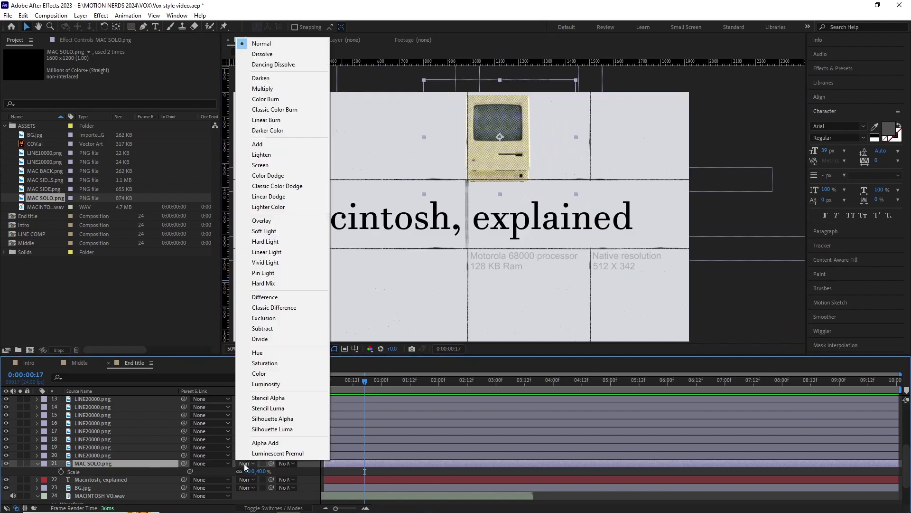
click(266, 99)
drag(244, 471, 214, 472)
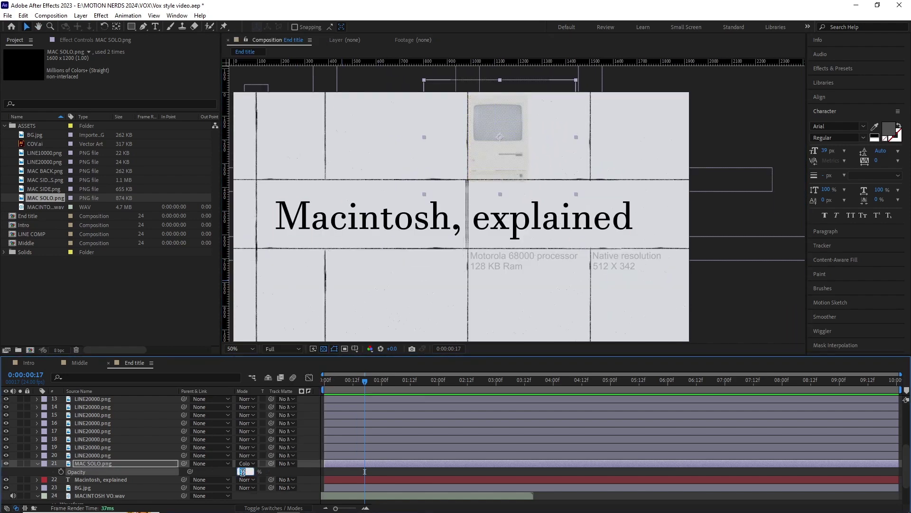
mouse_move(468, 267)
mouse_down()
mouse_move(509, 267)
mouse_move(486, 285)
mouse_up()
click(37, 463)
Start a Pen tool shape layer at the top of the stack and name it "Pencil stroke"
click(344, 382)
scroll(95, 418, up, 5)
click(90, 401)
key(g)
mouse_move(399, 246)
mouse_down()
mouse_move(338, 250)
mouse_move(321, 193)
mouse_up()
key(v)
key(Return)
text(Pencil stroke)
key(Return)
click(37, 400)
click(76, 424)
Draw the pencil stroke as several overlapping loose ovals around the word "Macintosh," and adjust its points
scroll(408, 228, up, 1)
drag(468, 142, 552, 193)
drag(230, 204, 452, 179)
drag(353, 190, 330, 159)
mouse_move(542, 225)
mouse_down()
mouse_move(572, 236)
mouse_move(472, 258)
mouse_up()
mouse_move(737, 171)
mouse_down()
mouse_move(736, 232)
mouse_move(677, 194)
mouse_up()
drag(541, 247, 643, 166)
drag(483, 285, 483, 265)
drag(559, 135, 402, 125)
mouse_move(392, 276)
mouse_down()
mouse_move(451, 246)
mouse_move(520, 308)
mouse_up()
drag(293, 242, 320, 246)
drag(640, 289, 625, 305)
drag(474, 166, 562, 275)
key(g)
mouse_move(517, 186)
mouse_down()
mouse_move(291, 132)
mouse_move(403, 97)
mouse_up()
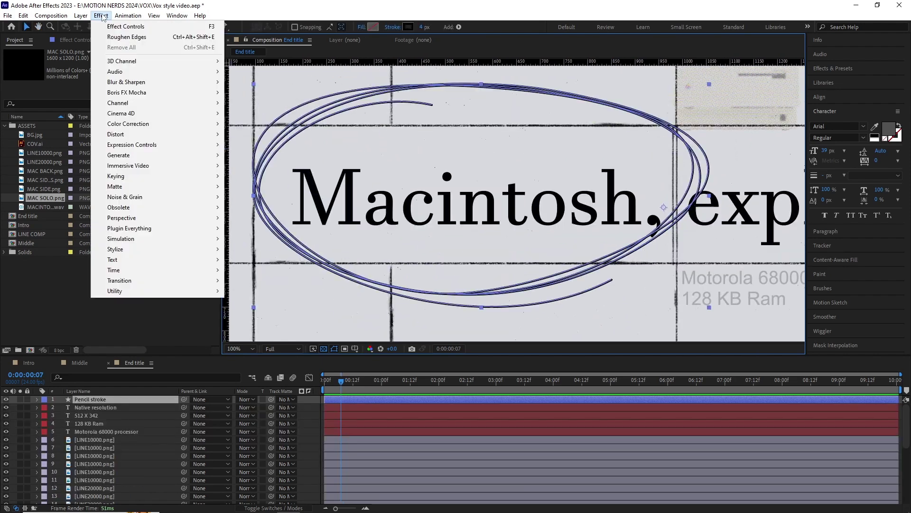
Apply Roughen Edges with Border 2 and Scale 50 to the pencil stroke, and keyframe its Trim Paths End from 0% over two seconds
click(119, 33)
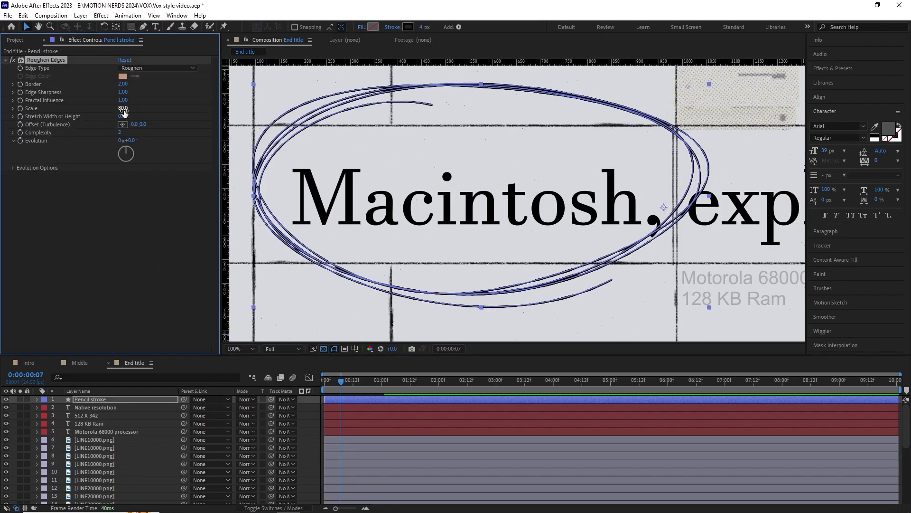
click(125, 295)
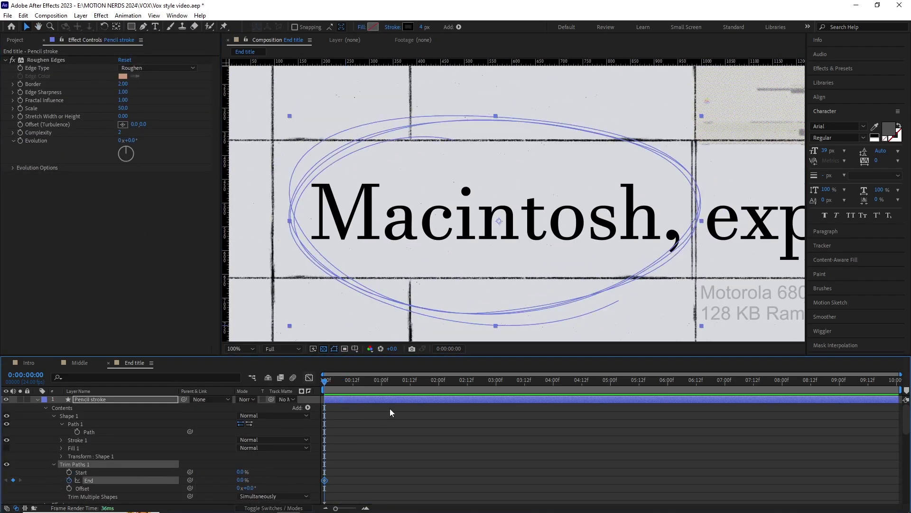
click(439, 379)
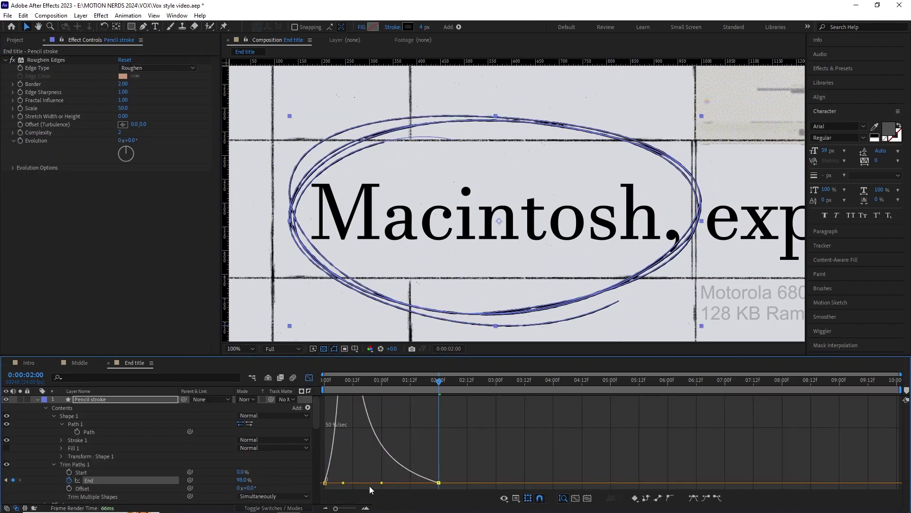
click(325, 385)
key(space)
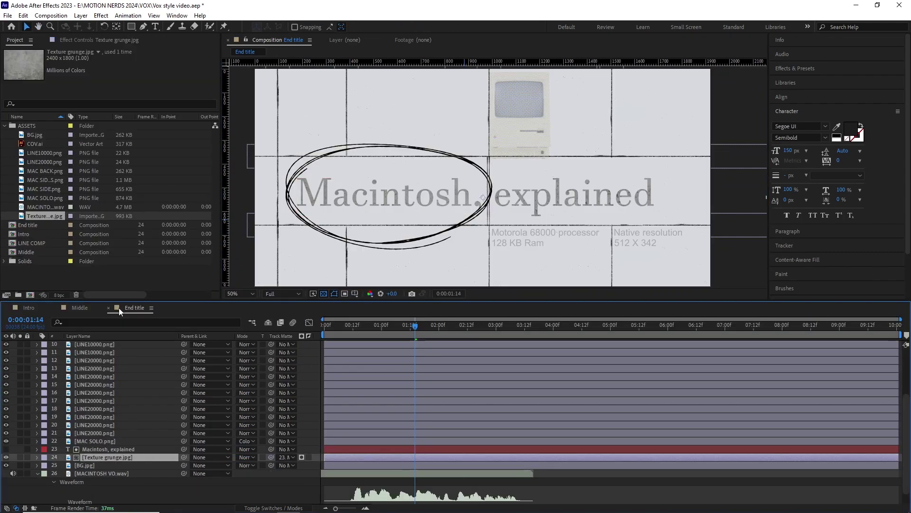
Apply Curves to the grunge texture matted to the title, steepen the curve until the title turns mostly black, and preview the animation
click(101, 16)
mouse_move(133, 122)
click(254, 319)
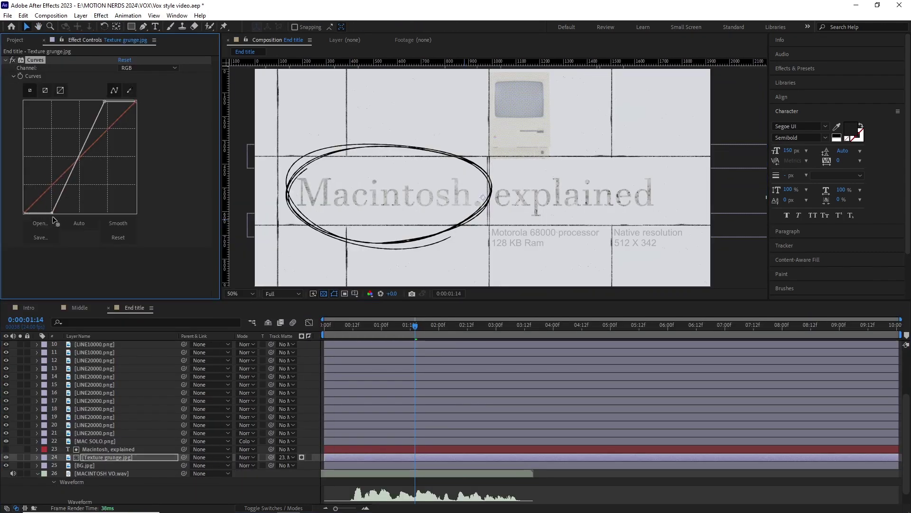
drag(61, 221, 85, 222)
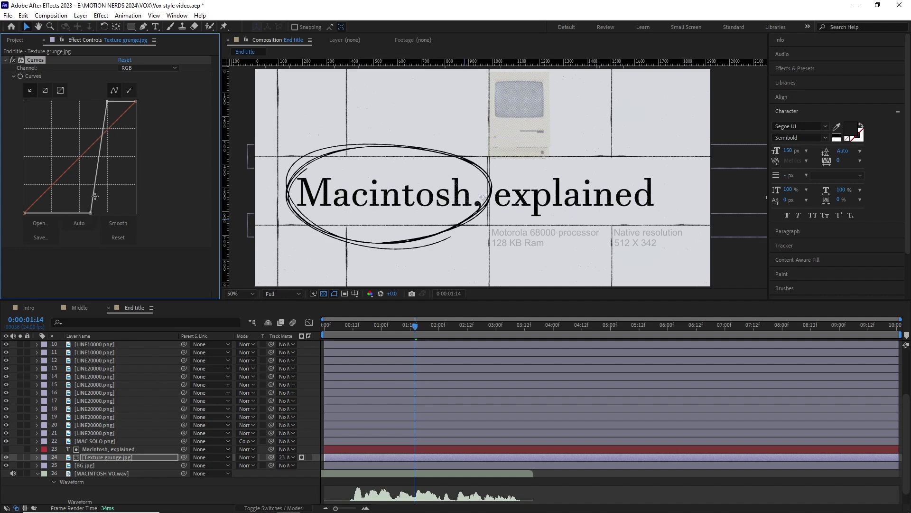
drag(414, 209, 441, 201)
drag(416, 327, 312, 326)
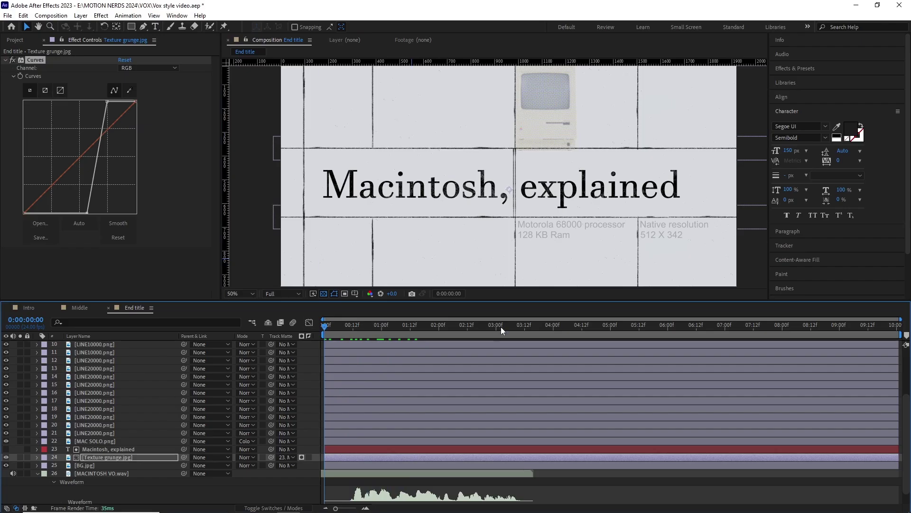
key(space)
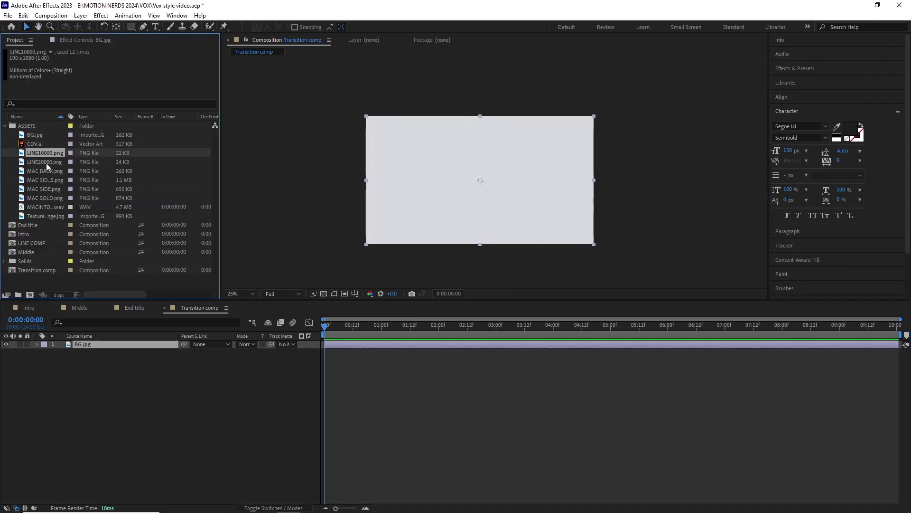
Add LINE10000.png and LINE20000.png above the background in the Transition comp, rotate both to 90°, and position them horizontally
drag(45, 157, 467, 233)
click(93, 344)
key(r)
drag(250, 352, 290, 346)
click(93, 360)
key(r)
click(249, 368)
text(90)
drag(241, 368, 55, 368)
click(92, 344)
drag(551, 183, 486, 190)
scroll(477, 194, up, 1)
scroll(408, 183, down, 1)
Duplicate the horizontal LINE20000 image twice and spread the copies across the upper right, middle left and lower left of the frame
click(128, 360)
key(ctrl+d)
drag(376, 186, 575, 137)
drag(488, 212, 514, 190)
click(115, 370)
key(ctrl+d)
drag(116, 370, 117, 388)
drag(396, 171, 390, 248)
drag(424, 211, 384, 230)
Duplicate the LINE10000 image, move the copy lower in the stack, set its rotation to 0°, and place it at the frame's bottom edge
click(95, 344)
key(ctrl+d)
drag(95, 344, 106, 381)
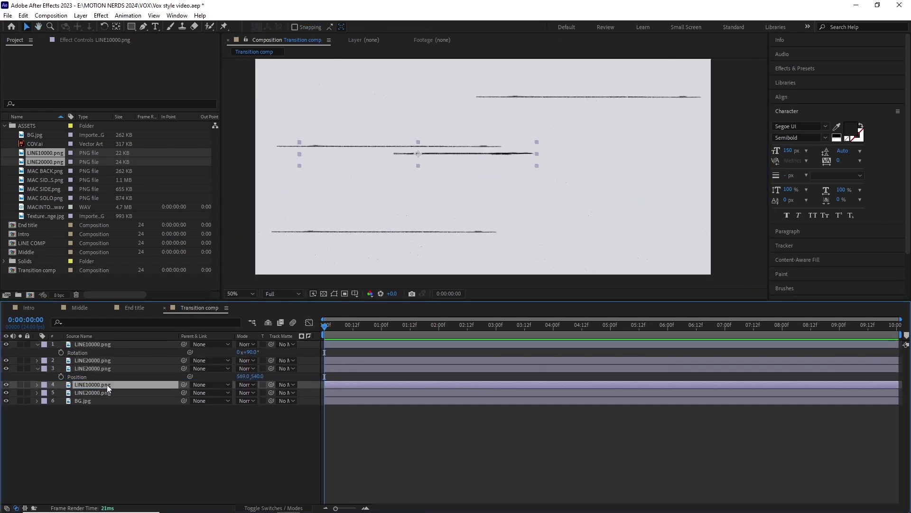
key(r)
click(250, 392)
text(0)
drag(455, 107, 326, 278)
drag(338, 215, 318, 218)
Duplicate the vertical line twice and space the copies horizontally along the frame's bottom edge
click(119, 385)
key(ctrl+d)
key(p)
drag(240, 393, 585, 392)
key(ctrl+d)
key(p)
drag(240, 393, 123, 387)
Duplicate the lower horizontal LINE20000 image and offset the copy slightly to the right and below the original
click(93, 417)
click(90, 433)
key(ctrl+d)
drag(374, 206, 427, 213)
drag(470, 174, 488, 242)
Duplicate another LINE20000 image, move the copy to the top of the stack, and position it near the frame's top edge
scroll(489, 242, down, 2)
click(97, 417)
click(98, 434)
click(100, 440)
key(ctrl+d)
drag(99, 440, 98, 341)
key(p)
drag(259, 353, 234, 354)
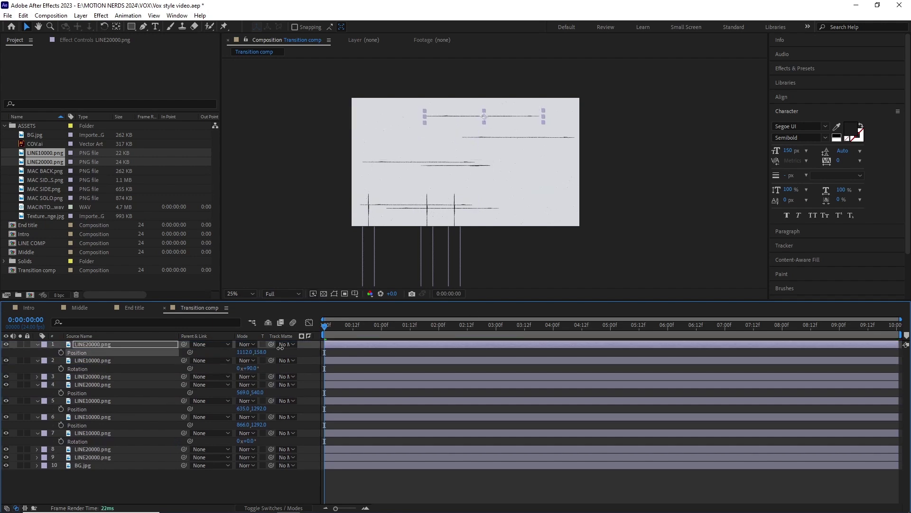
Duplicate the horizontal LINE10000 image, set a copy's rotation to 0°, and place it upright at the frame's top edge
click(108, 359)
key(ctrl+d)
key(p)
key(ctrl+d)
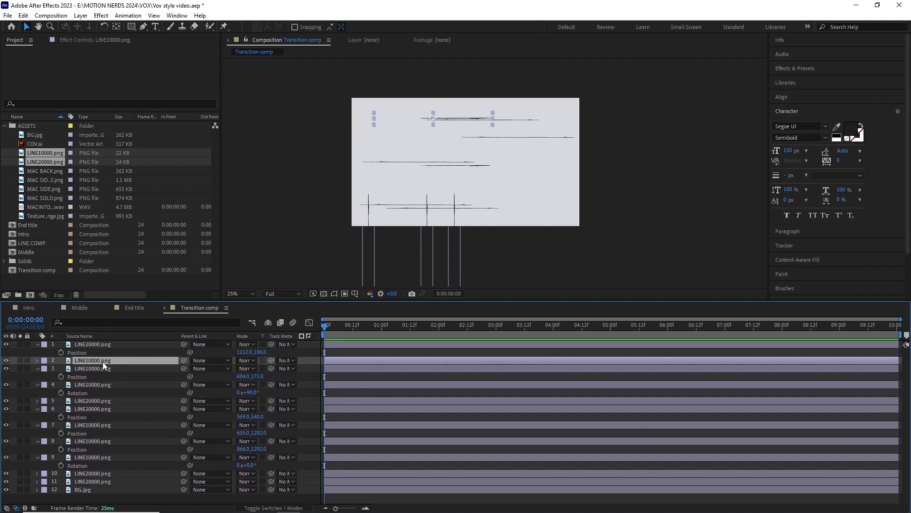
key(r)
drag(255, 368, 213, 369)
scroll(454, 124, up, 2)
drag(454, 124, 482, 174)
Duplicate the upper vertical line twice and space the copies horizontally along the frame's top edge
key(ctrl+d)
key(p)
drag(239, 368, 392, 366)
drag(475, 199, 510, 210)
drag(242, 368, 521, 368)
key(ctrl+d)
key(p)
mouse_move(498, 170)
mouse_down()
mouse_move(508, 126)
mouse_move(495, 174)
mouse_up()
drag(260, 368, 271, 368)
drag(507, 198, 466, 183)
scroll(467, 182, down, 2)
Duplicate the topmost LINE20000 image, scale the copy down, and reposition it among the upper lines
click(100, 346)
key(ctrl+d)
scroll(475, 156, up, 2)
drag(558, 105, 427, 147)
drag(451, 154, 489, 153)
key(s)
drag(251, 352, 227, 353)
drag(531, 133, 553, 128)
drag(521, 158, 502, 161)
scroll(566, 159, down, 2)
scroll(502, 161, up, 2)
scroll(501, 162, down, 2)
Duplicate another LINE20000 image and place the copy among the lines in the lower part of the frame
click(128, 362)
key(ctrl+d)
drag(470, 126, 509, 193)
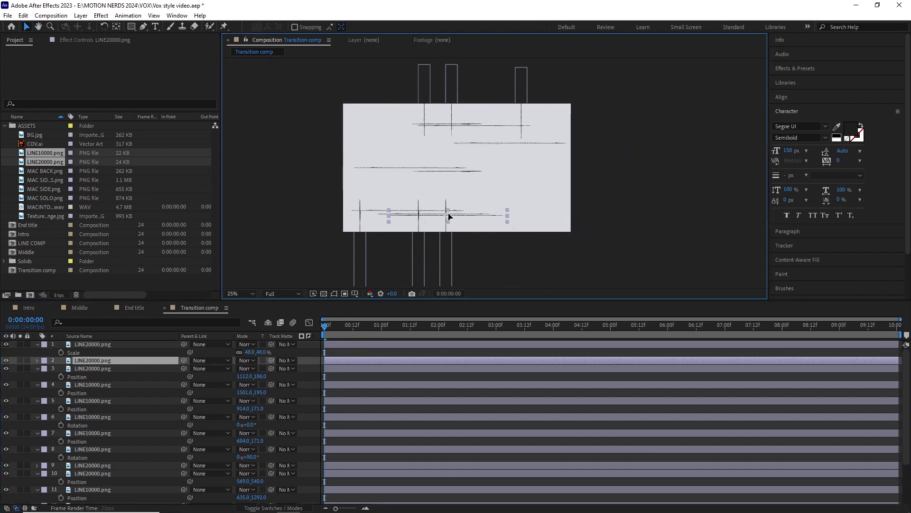
scroll(436, 215, up, 2)
key(Down)
key(Down)
key(Down)
key(Down)
drag(445, 213, 501, 215)
scroll(456, 195, down, 2)
click(458, 197)
Select all layers in the Transition comp and collapse their displayed properties
click(84, 346)
key(s)
scroll(86, 349, down, 3)
shift+click(117, 477)
key(u)
click(117, 478)
Collapse the ASSETS folder and create a 15-second composition named FINAL
click(4, 125)
click(95, 228)
key(ctrl+n)
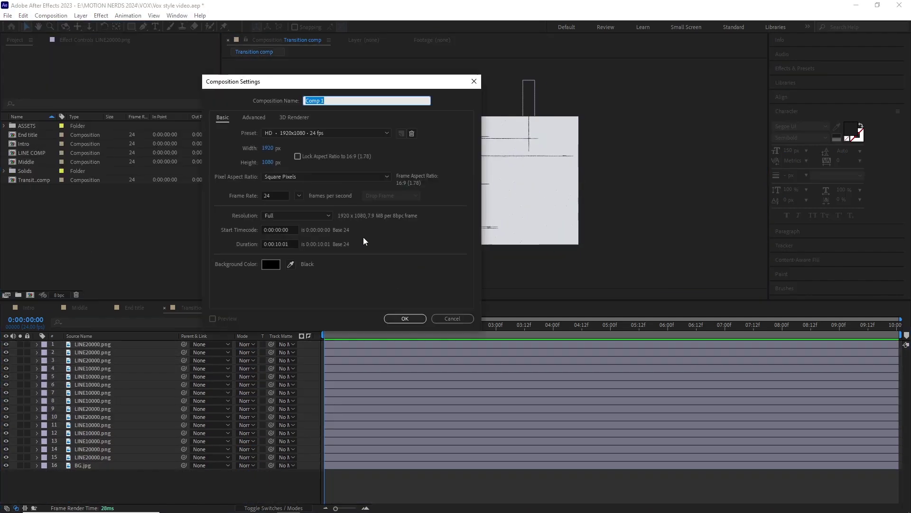
key(BackSpace)
text(5)
key(Return)
click(84, 229)
Add Intro, Transition comp, Middle and End title to FINAL, stacked in that order from the top
drag(25, 153, 86, 375)
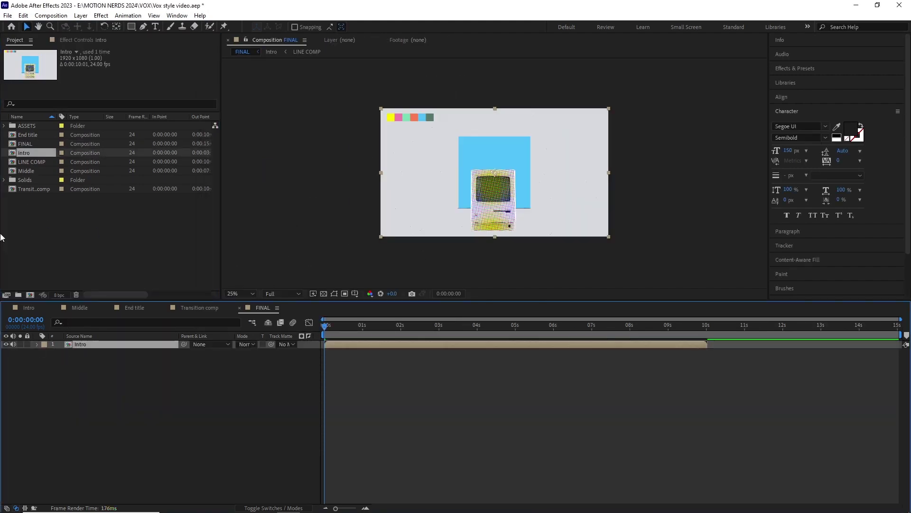
drag(25, 171, 86, 380)
click(29, 145)
drag(27, 136, 85, 380)
drag(36, 189, 85, 348)
click(85, 404)
Mute the nested compositions and add MACINTOSH VO.wav at the bottom of the stack with its waveform displayed
drag(13, 368, 14, 344)
click(4, 125)
drag(43, 207, 95, 427)
key(l)
key(l)
Set the Transition comp's position to 2881, 540 so it sits beside the Intro
click(112, 353)
drag(324, 328, 427, 333)
key(p)
click(79, 368)
key(p)
drag(244, 360, 349, 364)
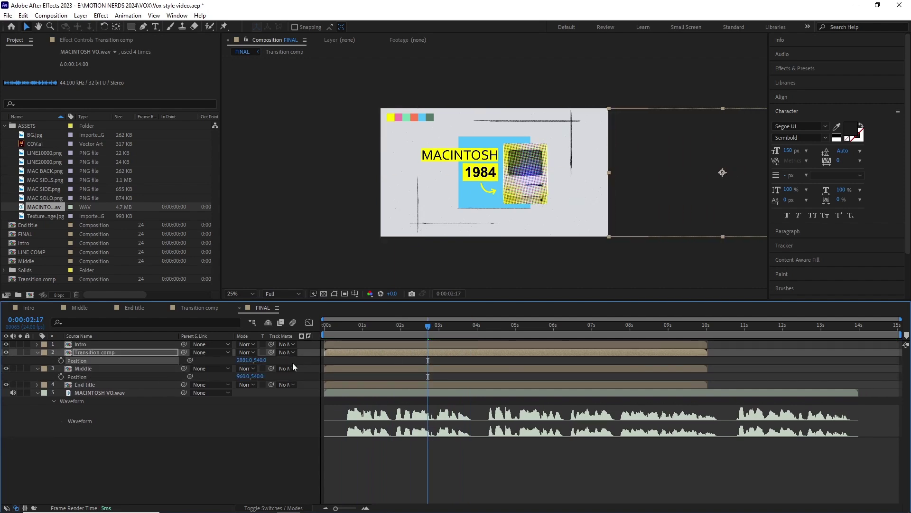
Set the Middle layer's position to 4801, 540 so it sits directly after the Transition comp
click(101, 368)
drag(617, 181, 426, 180)
drag(244, 377, 387, 387)
scroll(640, 176, up, 2)
drag(664, 176, 410, 188)
click(112, 368)
key(Right)
key(Right)
key(Right)
key(Right)
key(Right)
key(Right)
key(Right)
key(Right)
key(Right)
key(Right)
key(Right)
key(Right)
scroll(349, 210, down, 2)
drag(348, 210, 501, 228)
Create a null object and parent the Intro, Transition comp and Middle layers to it
click(91, 344)
click(80, 16)
click(256, 69)
click(89, 351)
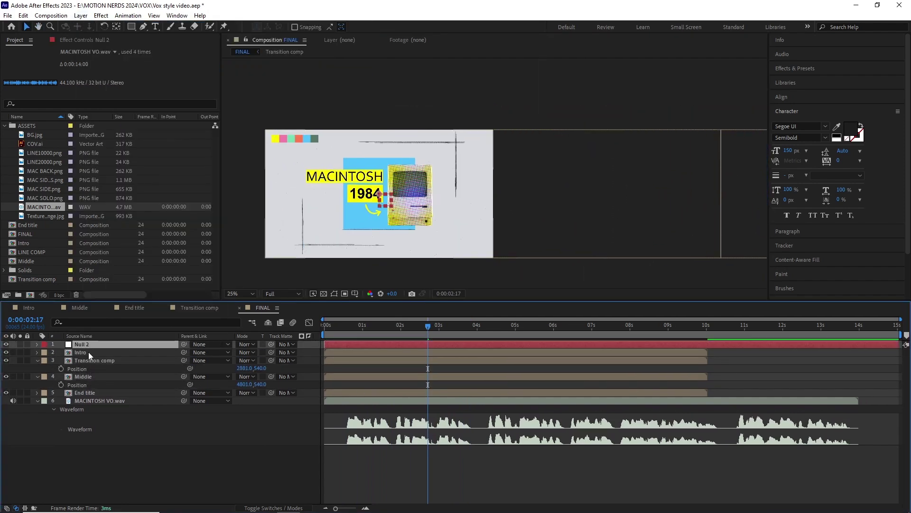
shift+click(91, 376)
drag(184, 352, 90, 344)
click(91, 344)
Keyframe the null's position to slide the scenes across, ending at -2881, 540 at 0:00:05:02 with Middle filling the frame
drag(427, 327, 518, 328)
key(alt+shift+p)
drag(244, 352, 50, 349)
scroll(473, 208, up, 3)
drag(456, 114, 482, 246)
key(shift+Left)
key(shift+Left)
key(Left)
scroll(480, 243, down, 1)
drag(304, 228, 548, 173)
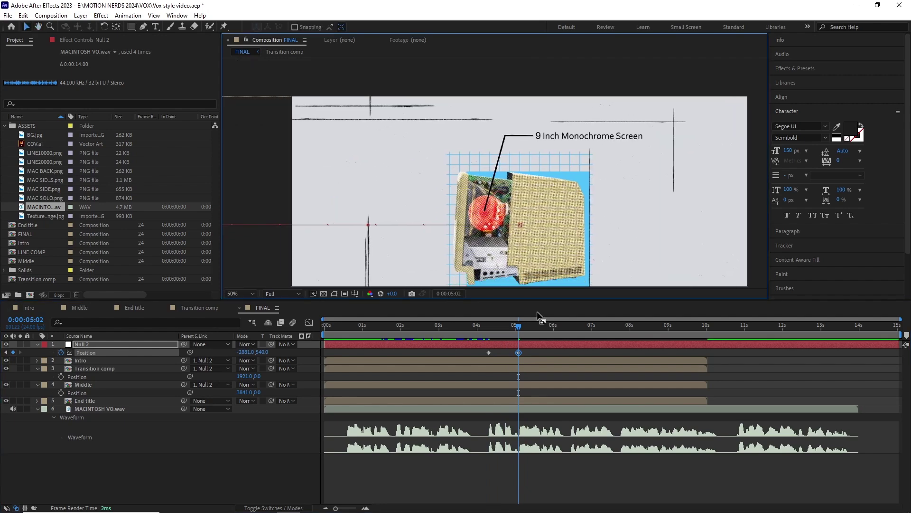
Close the seams between the scenes by setting the X position to 1919 for Transition comp and 3837 for Middle
drag(516, 328, 498, 328)
click(414, 370)
key(Left)
drag(509, 192, 422, 166)
drag(499, 326, 513, 328)
click(356, 387)
key(Left)
key(Left)
scroll(503, 167, down, 1)
drag(502, 167, 478, 169)
Hide the End title layer and preview the animation from the start
drag(513, 327, 322, 359)
click(6, 401)
click(334, 360)
key(space)
key(space)
Apply Gaussian Blur to the Intro layer and set Blurriness to 50 at the start of the timeline
scroll(422, 209, up, 2)
drag(423, 209, 479, 165)
click(101, 16)
mouse_move(172, 82)
click(245, 225)
click(38, 361)
drag(120, 67, 121, 67)
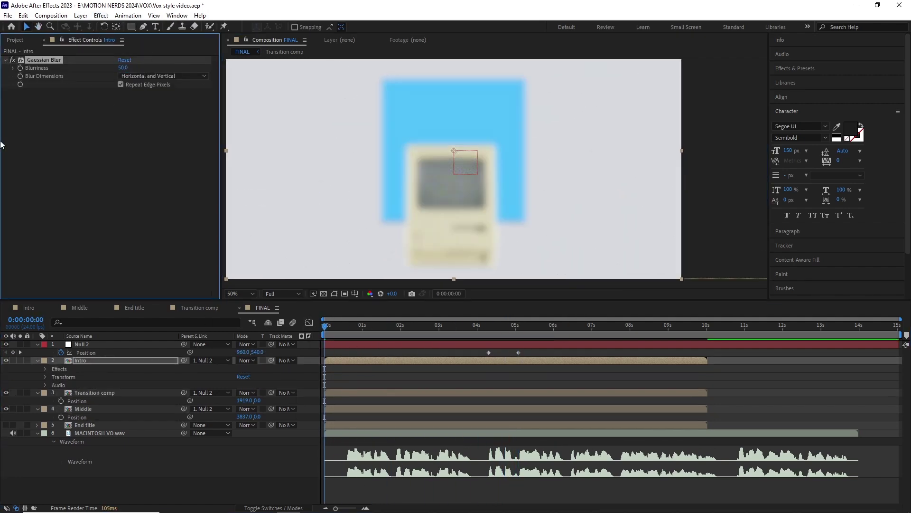
Keyframe the Intro's Blurriness to 0 at 0:00:01:00 and apply Easy Ease to the blur keyframes
drag(338, 327, 363, 329)
drag(123, 68, 95, 68)
key(u)
drag(374, 381, 290, 373)
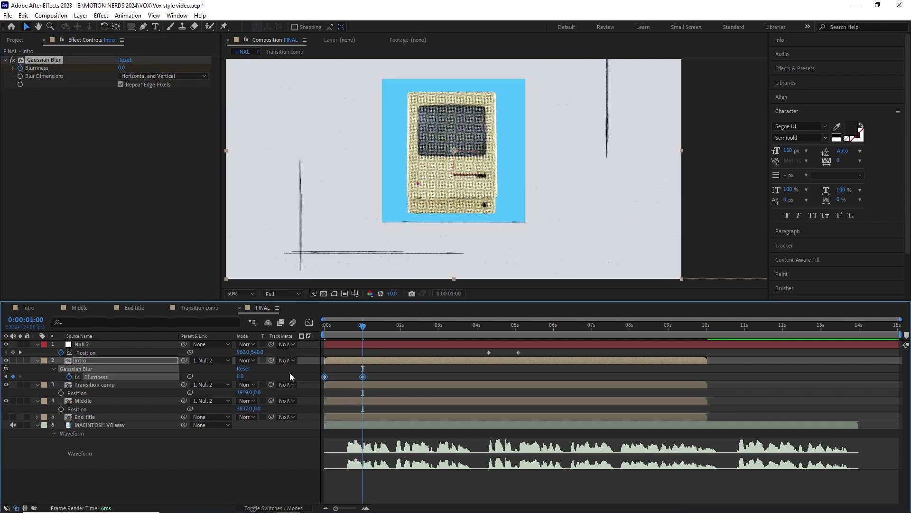
key(F9)
key(Home)
key(shift+slash)
drag(325, 327, 325, 347)
click(355, 327)
Reshape the blur's speed curve so it starts fast and slows down strongly towards the end, and preview it
click(309, 322)
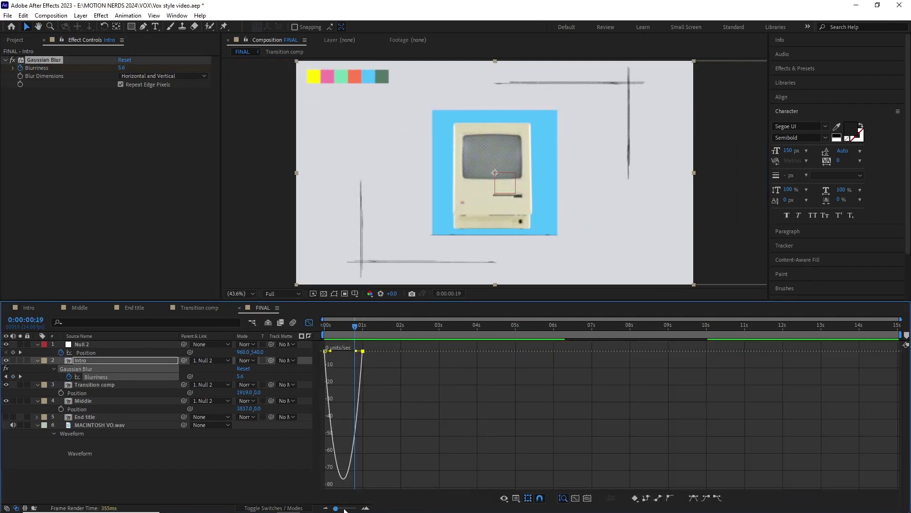
key(equal)
key(equal)
drag(422, 351, 332, 351)
drag(345, 331, 655, 340)
key(space)
key(minus)
key(space)
click(309, 323)
Keyframe the Intro's Scale from 100% at the start to slightly larger at the null's first position keyframe, and preview
scroll(439, 174, down, 2)
key(space)
key(space)
click(82, 360)
key(shift+s)
click(61, 385)
drag(247, 385, 251, 388)
key(space)
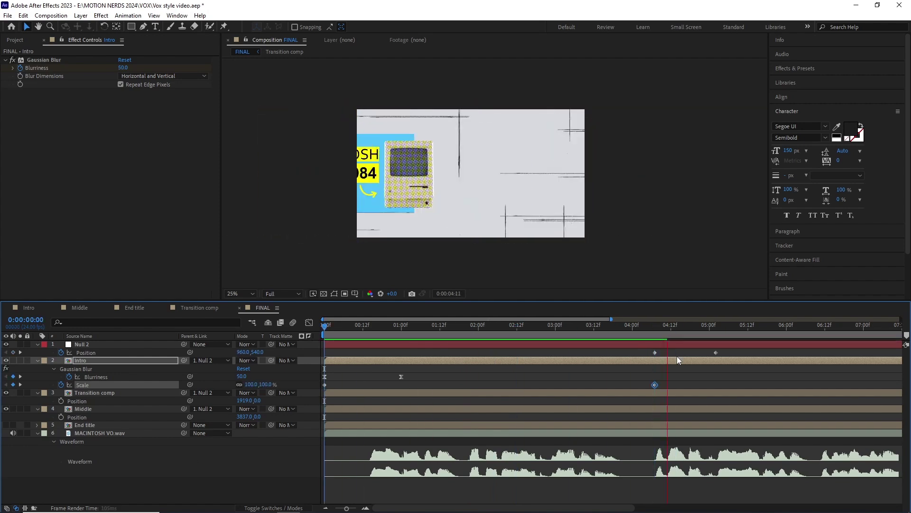
Move the Intro's final Scale keyframe to 0:00:04:12, apply Easy Ease to its Scale keyframes, and preview the animation
key(space)
drag(655, 384, 671, 385)
key(F9)
drag(389, 334, 311, 336)
key(space)
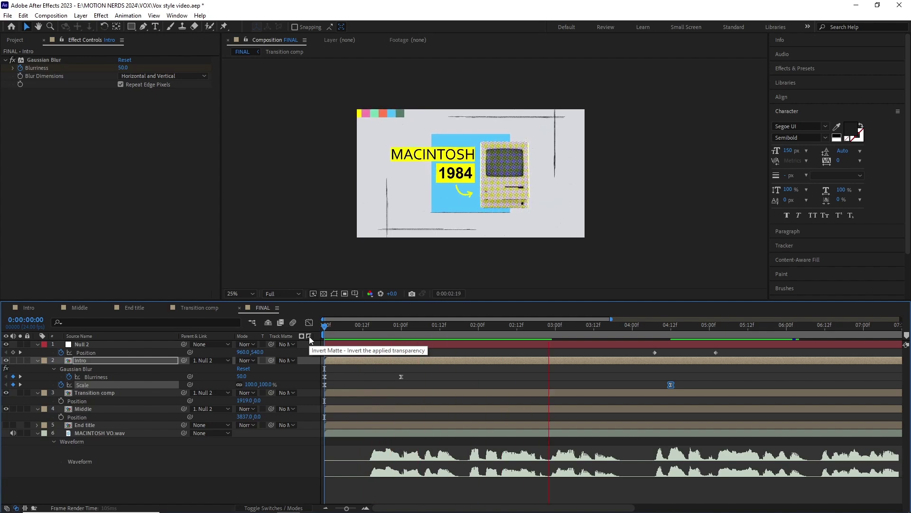
Apply Easy Ease to the null's Position keyframes and shape their speed curve to peak early and slow down gradually
drag(564, 349, 505, 360)
key(F9)
key(shift+F3)
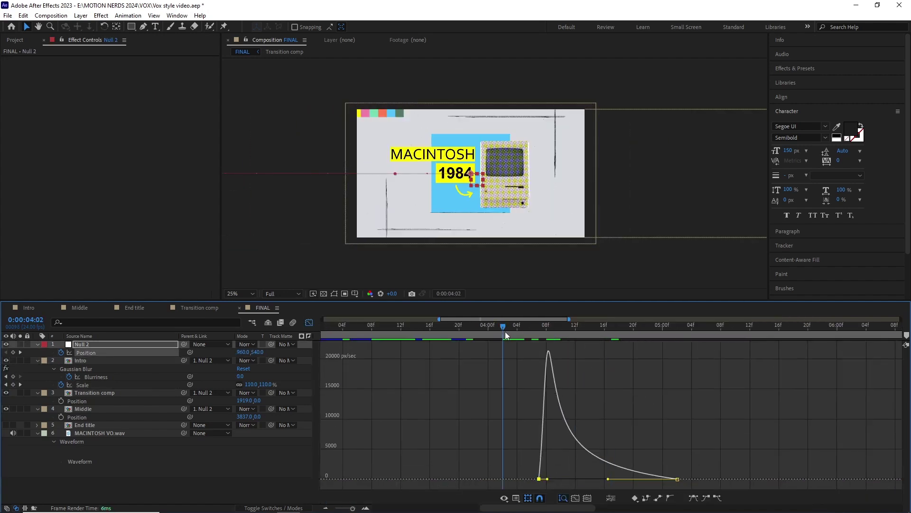
key(shift+F3)
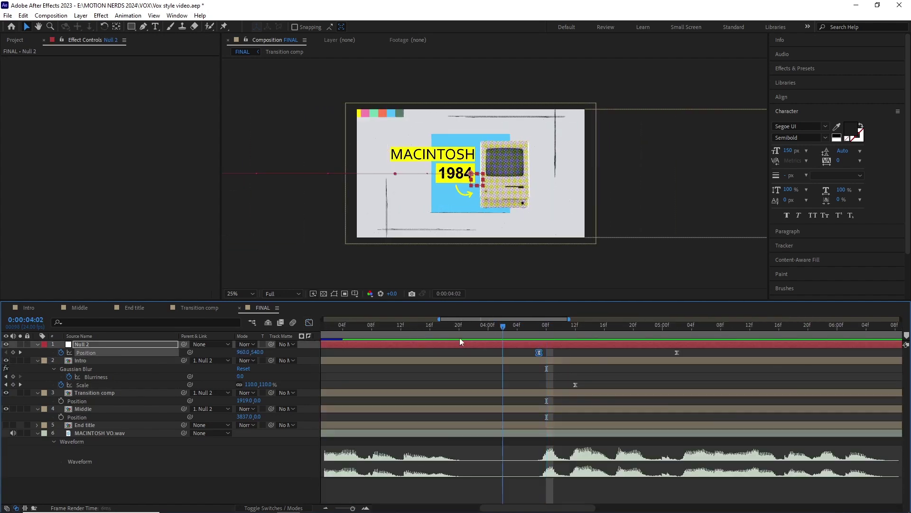
Show the Middle layer's Scale and shift the layer so it begins at the null's first position keyframe, 0:00:04:08
key(minus)
key(minus)
key(minus)
drag(551, 334, 605, 340)
click(90, 409)
key(s)
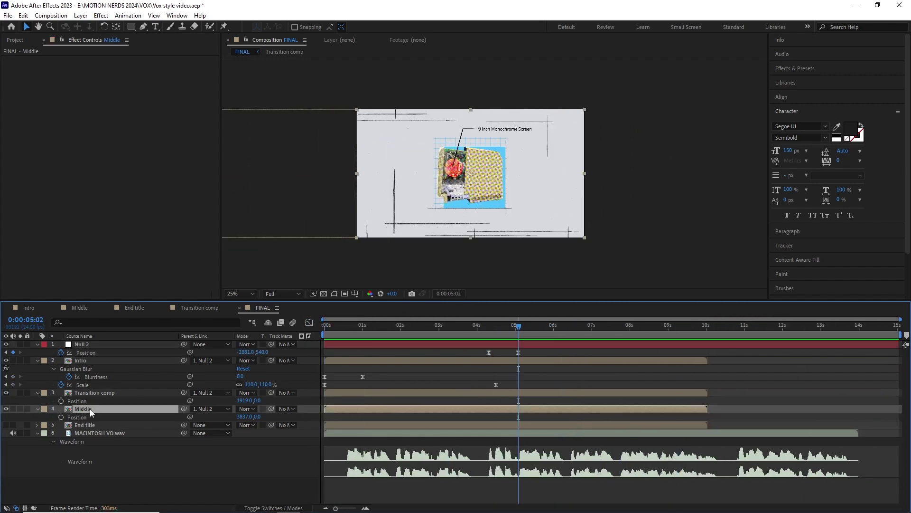
drag(503, 409, 667, 409)
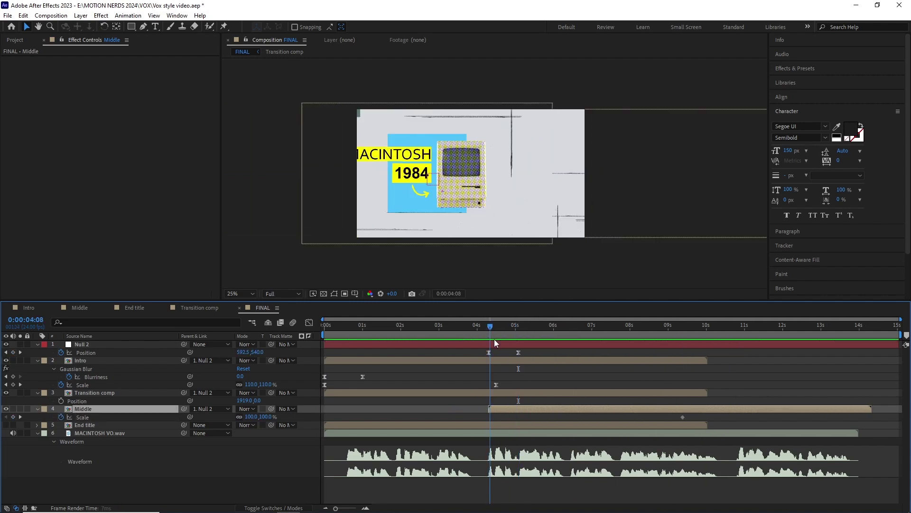
Set the Middle layer's starting Scale keyframe at its in-point, 0:00:04:08, and preview the transition
drag(518, 327, 496, 327)
mouse_move(518, 409)
mouse_down()
mouse_move(528, 411)
mouse_move(517, 410)
mouse_up()
drag(496, 327, 488, 328)
click(82, 417)
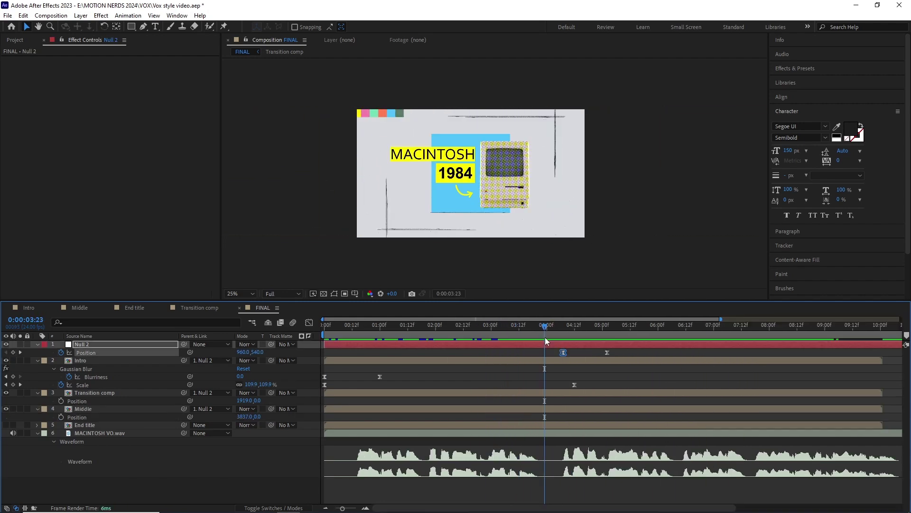
key(space)
mouse_move(593, 325)
mouse_down()
mouse_move(624, 327)
mouse_move(557, 330)
mouse_move(584, 341)
mouse_up()
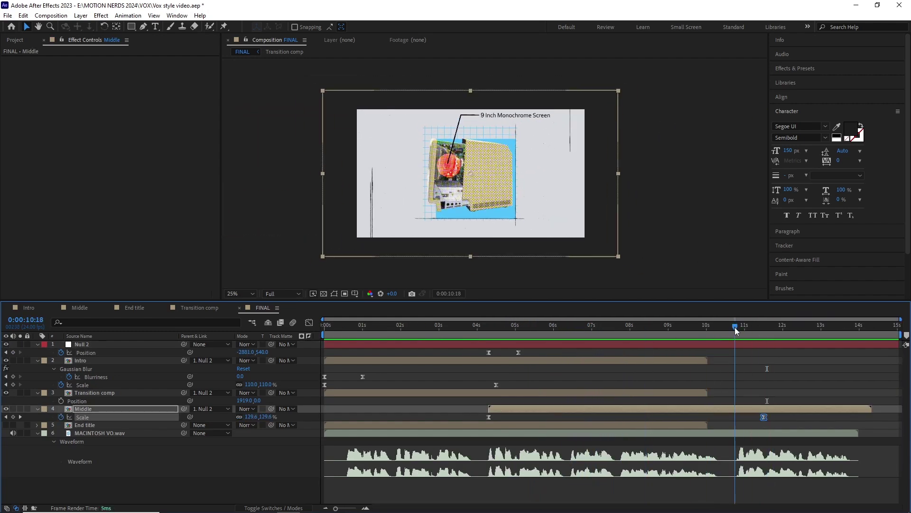
Move the Middle's final Scale keyframe to 0:00:11:03 and shape its speed curve to build slowly and peak just before the end
key(k)
key(shift+F3)
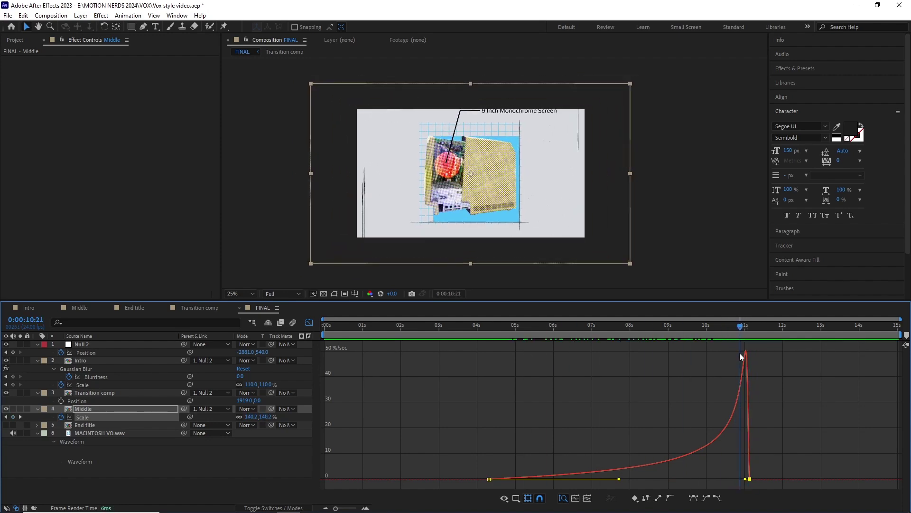
key(shift+F3)
drag(744, 352, 750, 329)
key(shift+F3)
Apply Gaussian Blur to the Middle layer and keyframe Blurriness up to 40 at 0:00:11:03
click(311, 324)
click(90, 409)
click(100, 15)
click(124, 36)
click(20, 68)
drag(122, 68, 182, 71)
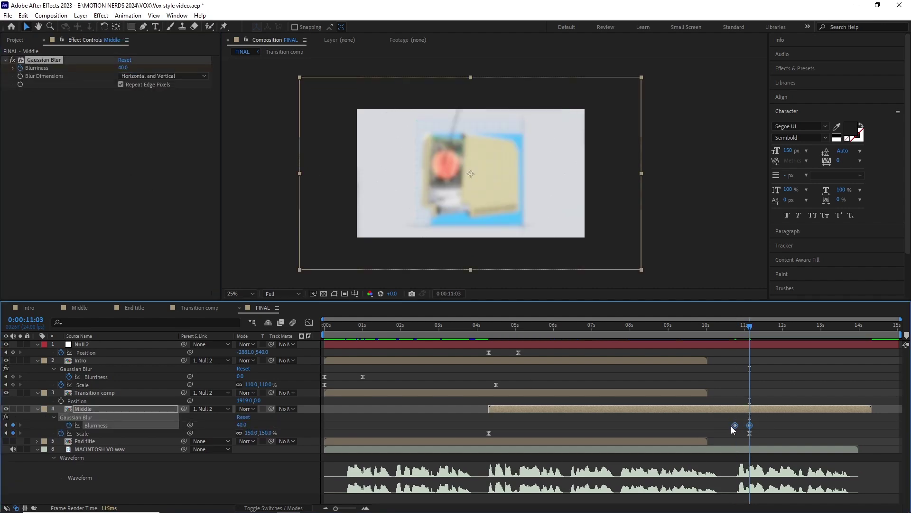
key(k)
Ease the Middle's blur keyframes and move the first one to 0:00:10:21
drag(750, 328, 740, 329)
key(shift+F3)
key(shift+F3)
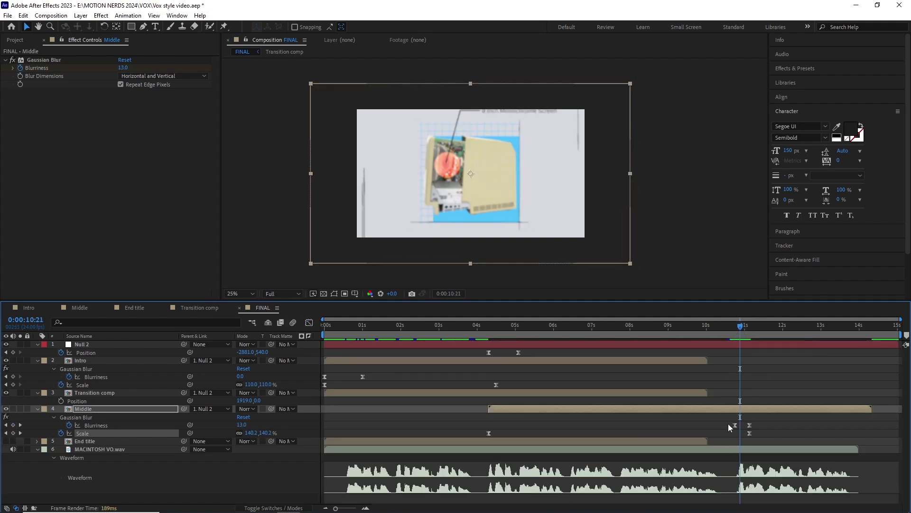
drag(735, 426, 740, 426)
Raise the Middle's Scale to 180% and Blurriness to 50 at 0:00:11:03, and check the Scale speed curve
drag(741, 327, 750, 331)
click(750, 434)
click(213, 461)
drag(264, 426, 266, 433)
click(213, 465)
click(83, 433)
key(shift+F3)
drag(336, 508, 342, 510)
mouse_move(697, 329)
mouse_down()
mouse_move(678, 335)
mouse_move(696, 338)
mouse_up()
key(shift+F3)
Start the End title at 0:00:11:03 and keyframe its Scale from 180% there to 100% at the end of the timeline
key(minus)
click(423, 442)
key(bracketleft)
key(s)
click(251, 449)
key(space)
drag(892, 327, 899, 326)
click(253, 449)
text(100)
key(Return)
Copy the Middle's blur keyframes to the End title at 0:00:11:03, time-reverse them, and preview the transition
drag(764, 328, 741, 331)
drag(732, 420, 758, 429)
key(ctrl+c)
click(764, 441)
key(k)
key(ctrl+v)
right_click(758, 456)
click(808, 456)
key(space)
Apply Easy Ease to the End title's Scale keyframes, reshape their curve for a fast start and long slowdown, and preview it
click(772, 327)
click(83, 466)
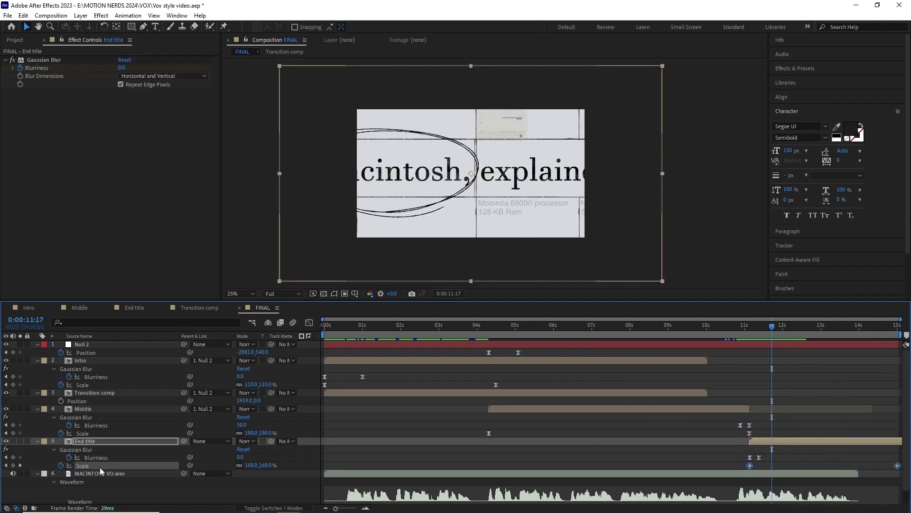
key(F9)
click(309, 323)
drag(861, 382, 906, 346)
drag(848, 351, 824, 351)
drag(799, 351, 735, 328)
key(space)
key(space)
click(745, 327)
click(308, 323)
Collapse the properties of the null, Intro, Transition comp and Middle layers, and preview the FINAL comp
click(37, 344)
click(37, 353)
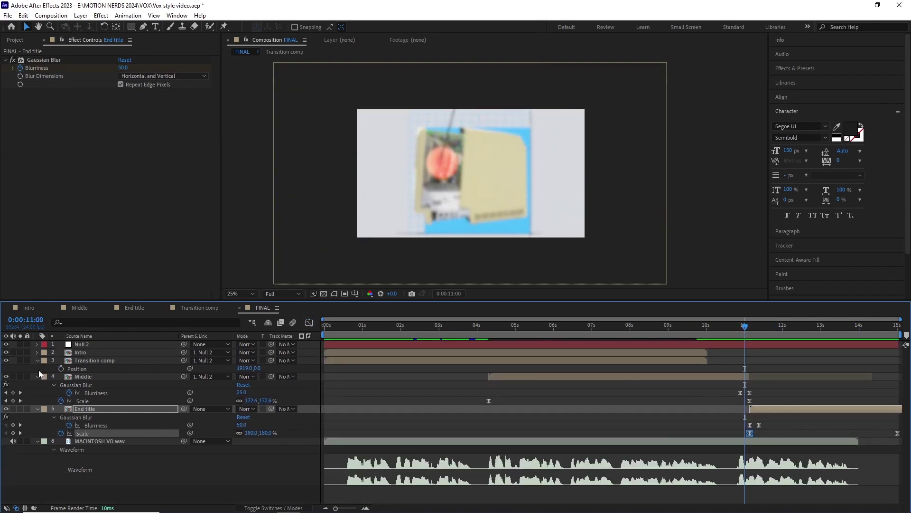
click(37, 376)
click(37, 360)
click(673, 327)
key(space)
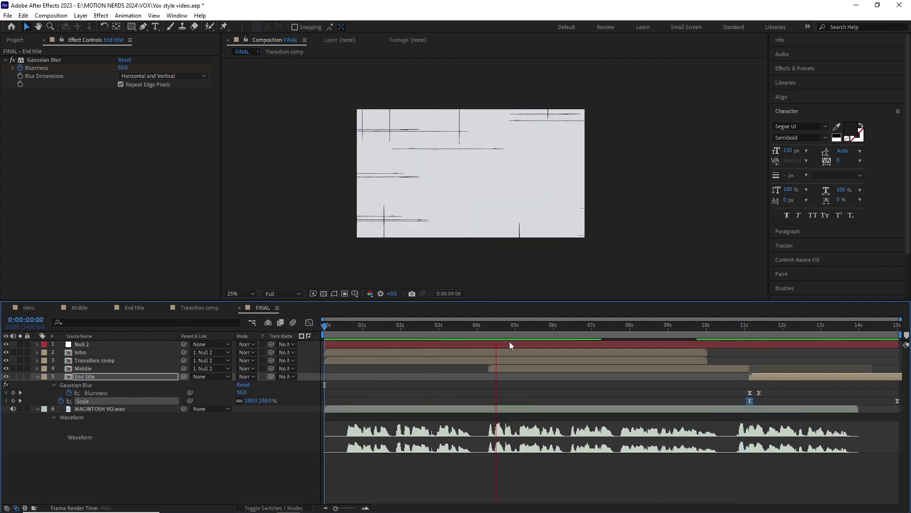
click(485, 337)
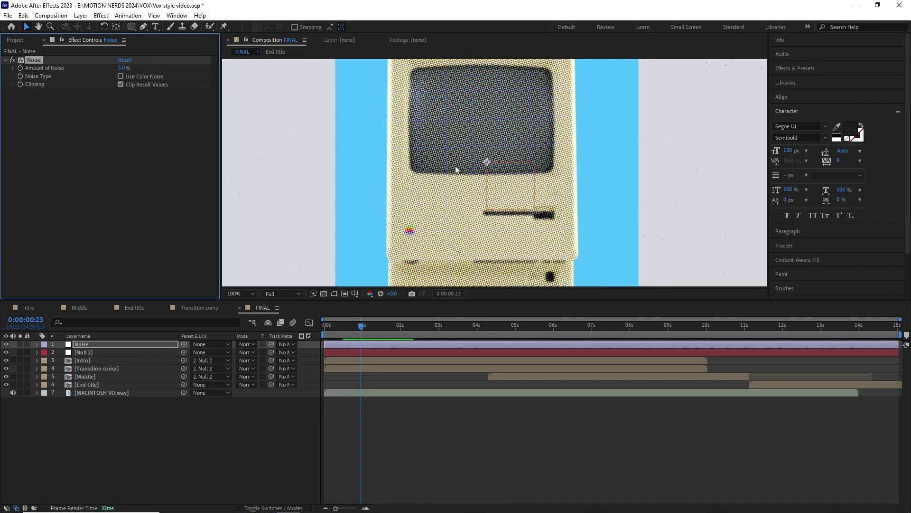
Set the Posterize Time frame rate on the Postime adjustment layer to 12
scroll(497, 173, down, 1)
mouse_move(496, 171)
mouse_down()
mouse_move(480, 177)
mouse_move(487, 185)
mouse_move(488, 178)
mouse_up()
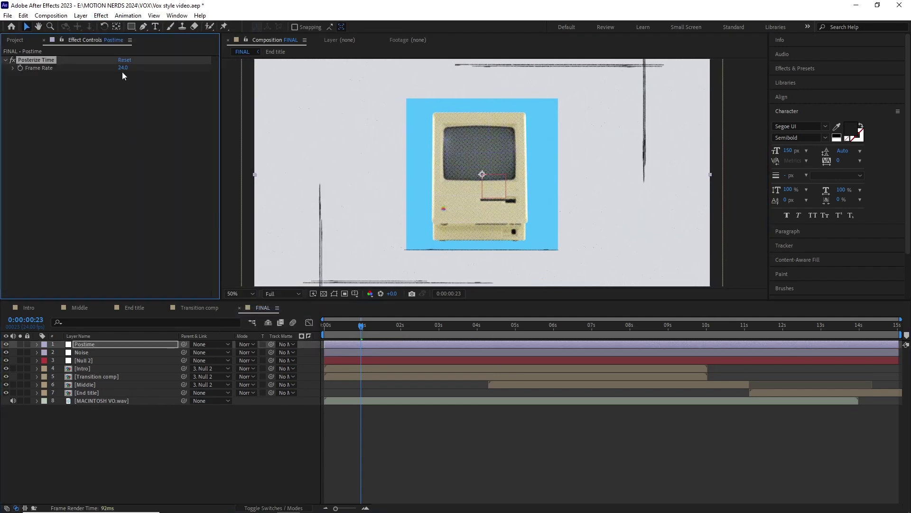
text(2)
key(Return)
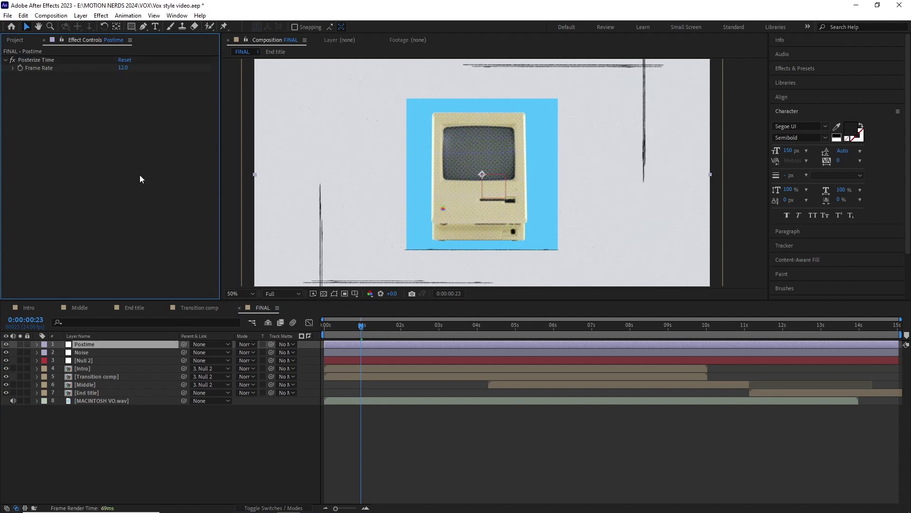